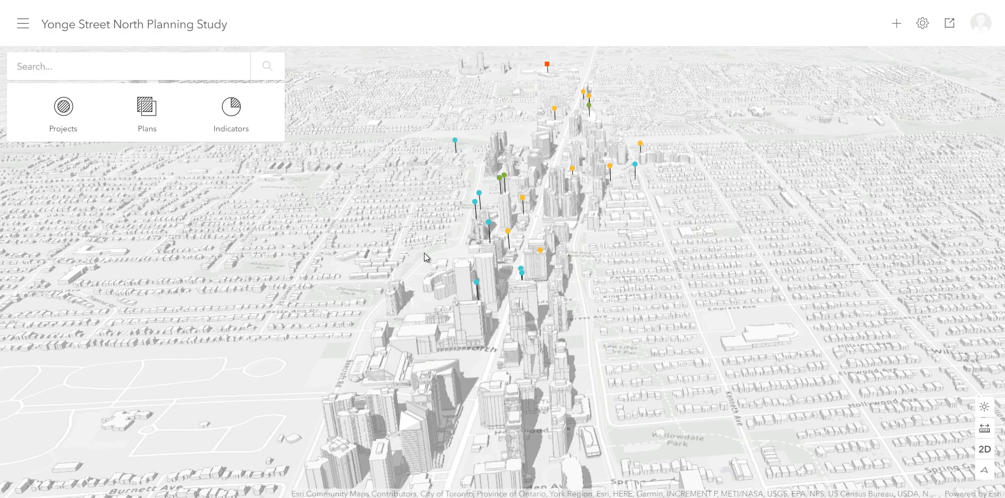
Show the future buildings in the schematic city scene along the Yonge Street corridor
{"action": "right_click_drag", "start_coordinate": [507, 167], "coordinate": [607, 182]}
{"action": "left_click_drag", "start_coordinate": [511, 173], "coordinate": [610, 179]}
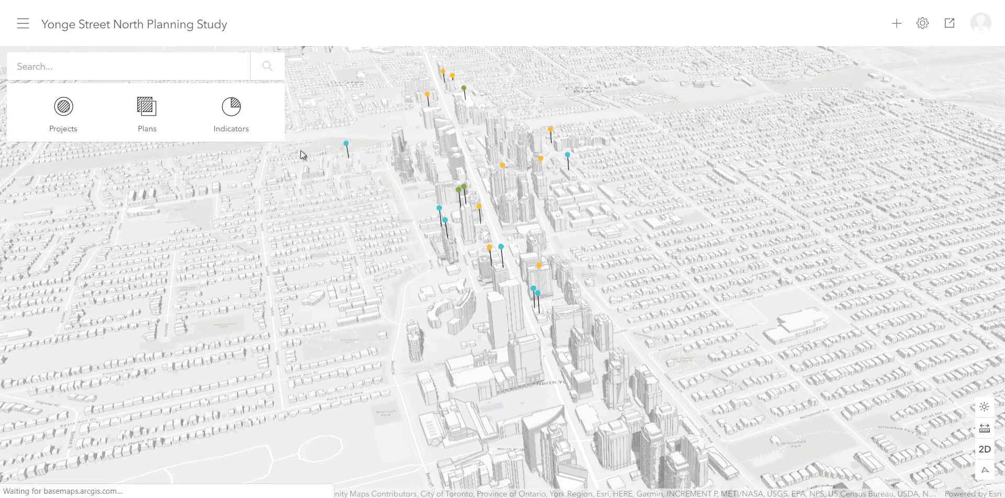
{"action": "left_click", "coordinate": [22, 23]}
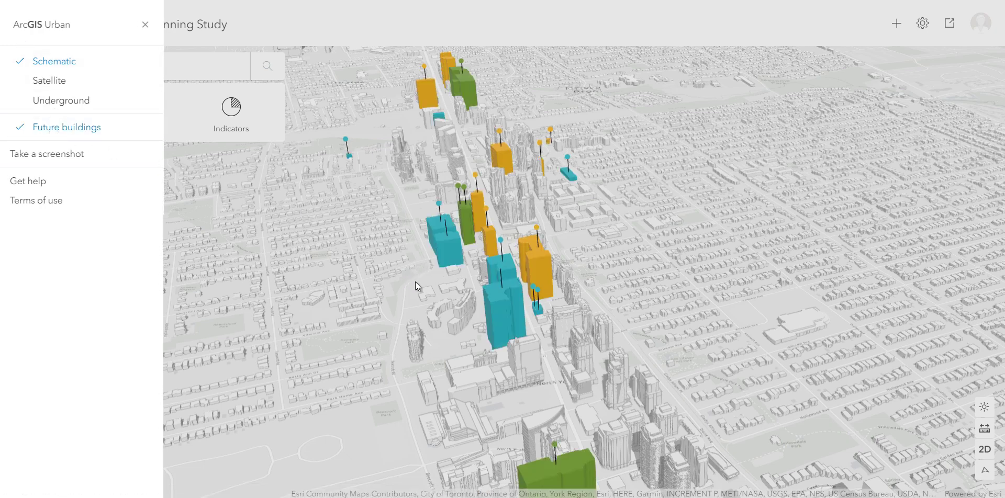
{"action": "left_click", "coordinate": [407, 339]}
{"action": "left_click_drag", "start_coordinate": [435, 308], "coordinate": [463, 363]}
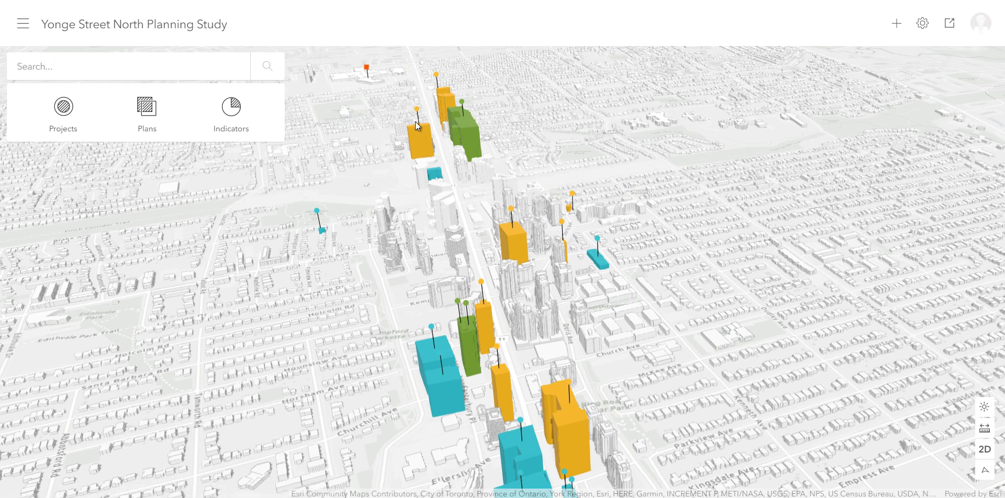
Review the M2M Condos project details and the status filter options in the projects list
{"action": "left_click", "coordinate": [54, 108]}
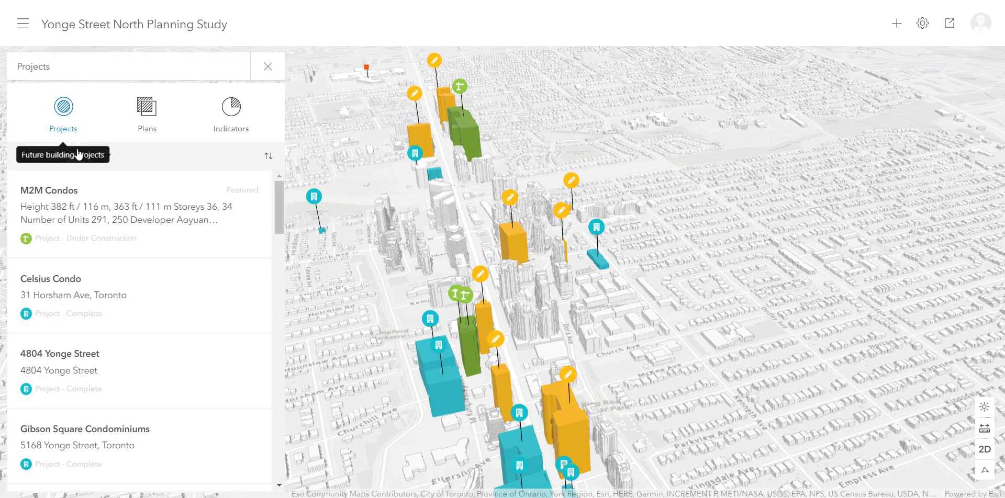
{"action": "left_click", "coordinate": [168, 236]}
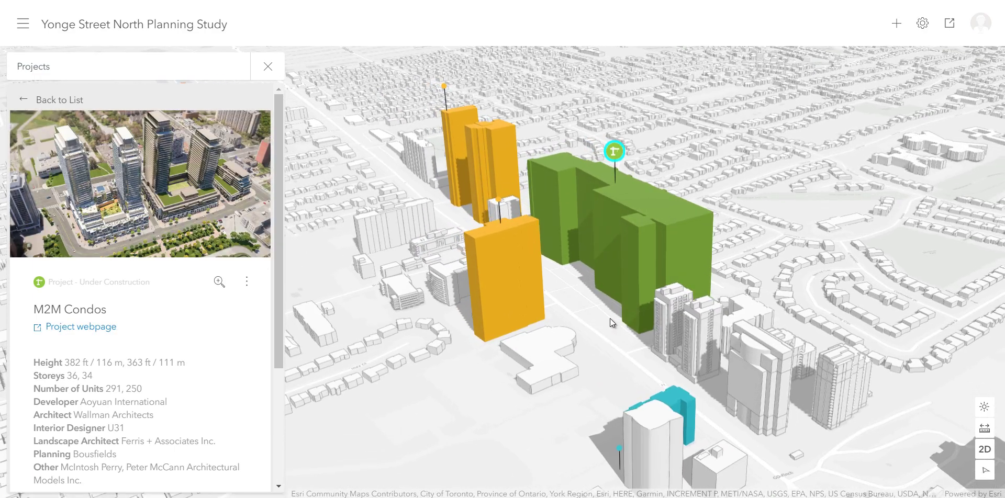
{"action": "left_click", "coordinate": [19, 101]}
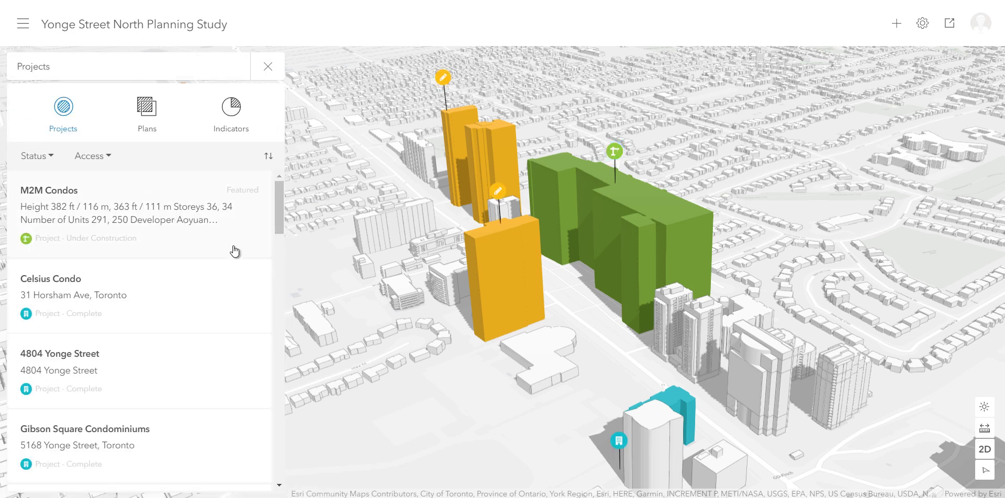
{"action": "left_click", "coordinate": [51, 156]}
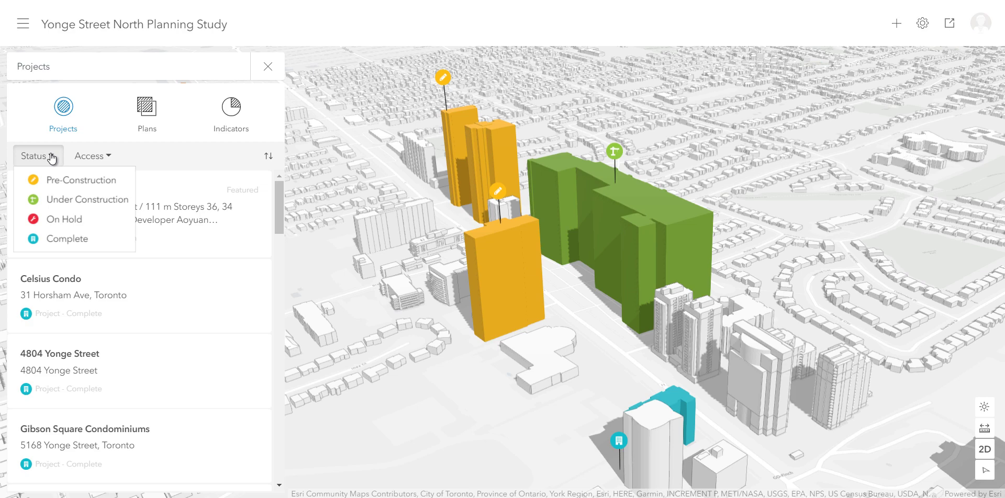
{"action": "left_click", "coordinate": [51, 157]}
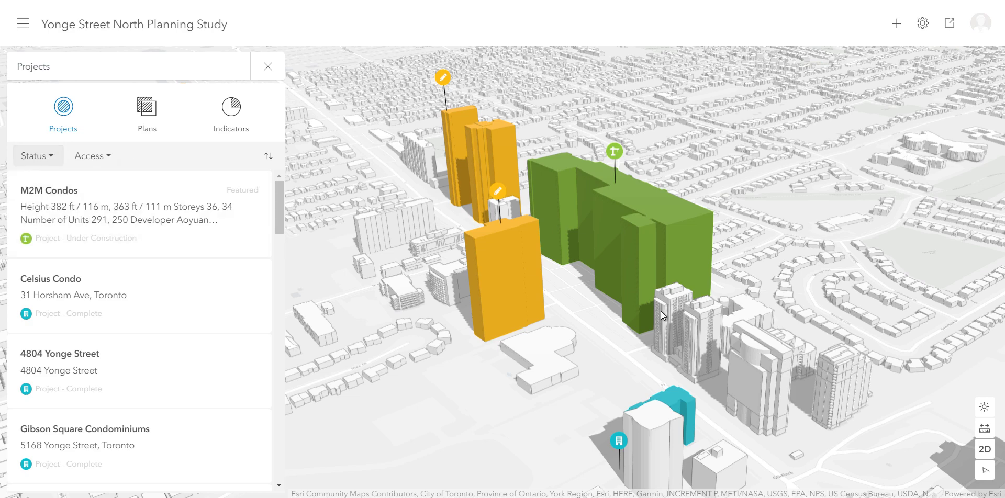
List the existing plans and start a new zoning plan with the parcel boundaries displayed
{"action": "scroll", "coordinate": [649, 320], "scroll_direction": "down", "scroll_amount": 5}
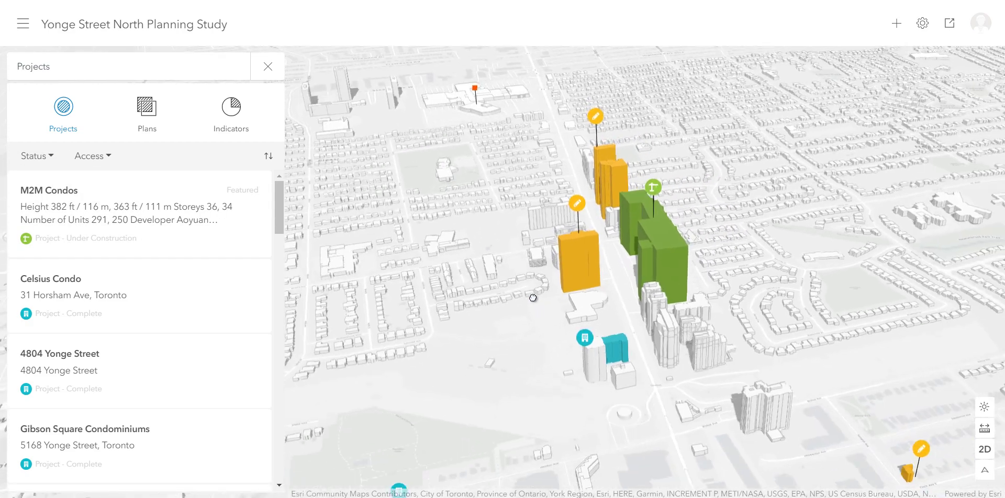
{"action": "left_click_drag", "start_coordinate": [620, 124], "coordinate": [612, 304]}
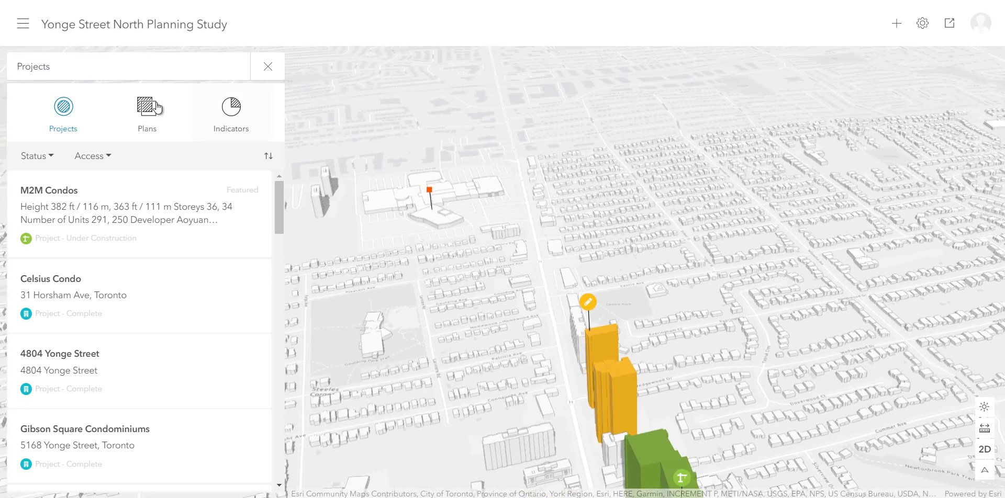
{"action": "left_click", "coordinate": [157, 108]}
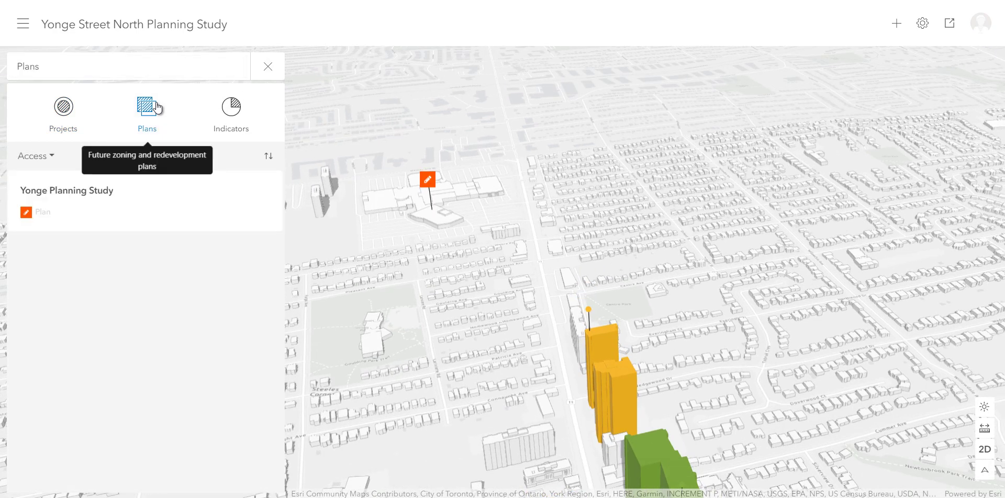
{"action": "left_click", "coordinate": [897, 23]}
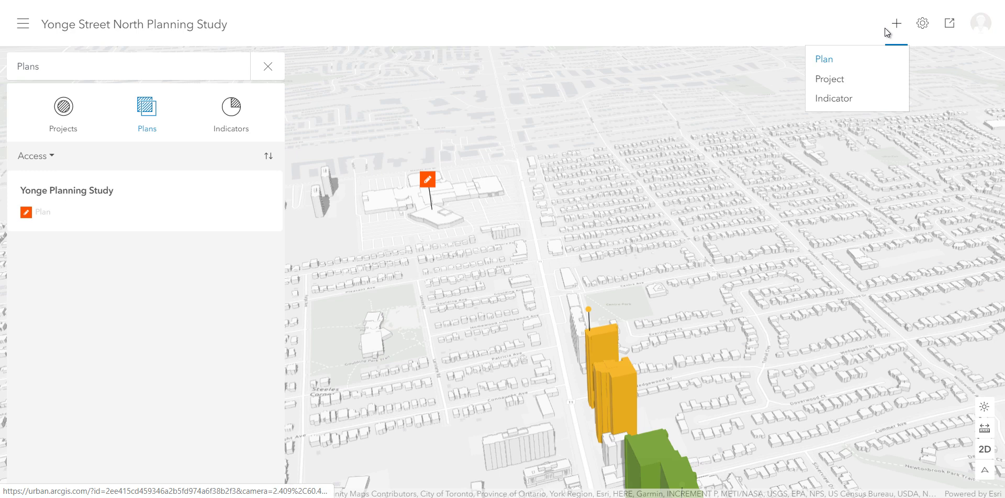
{"action": "left_click", "coordinate": [824, 56]}
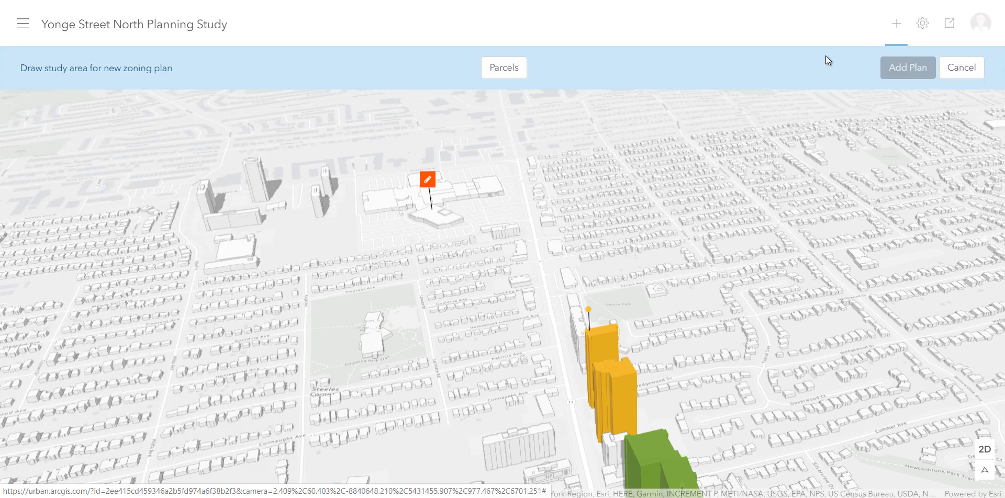
{"action": "left_click", "coordinate": [500, 68]}
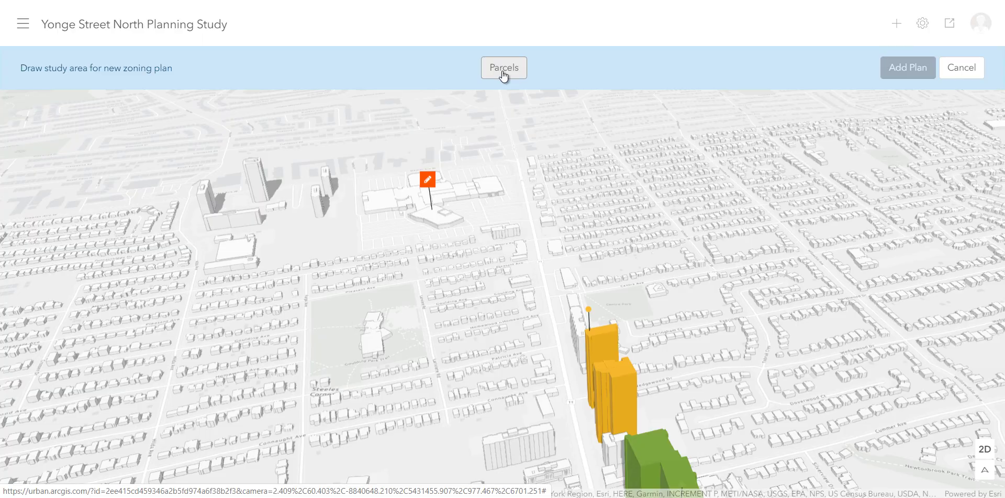
Draw an irregular study area south of Steeles Avenue around the large mall and adjoining residential blocks, and add it as a plan
{"action": "scroll", "coordinate": [643, 221], "scroll_direction": "up", "scroll_amount": 3}
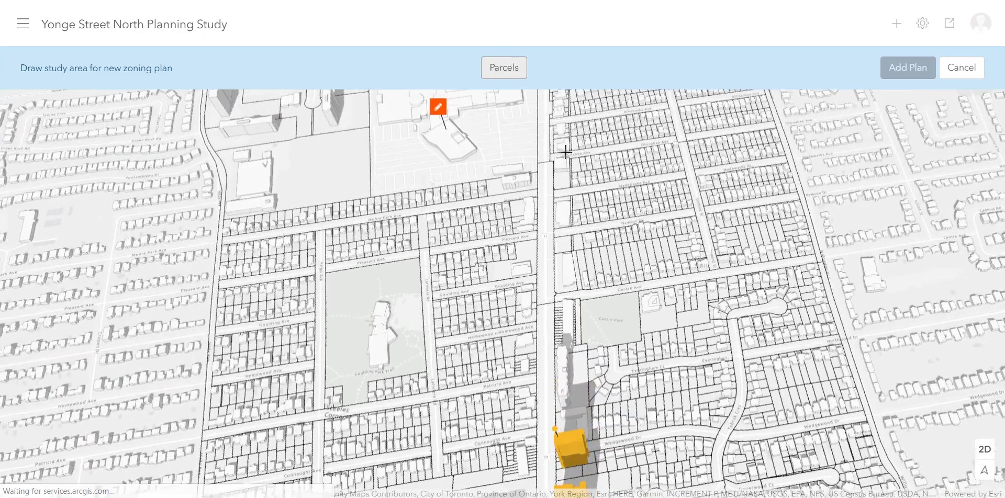
{"action": "left_click_drag", "start_coordinate": [291, 113], "coordinate": [286, 216]}
{"action": "left_click", "coordinate": [183, 184]}
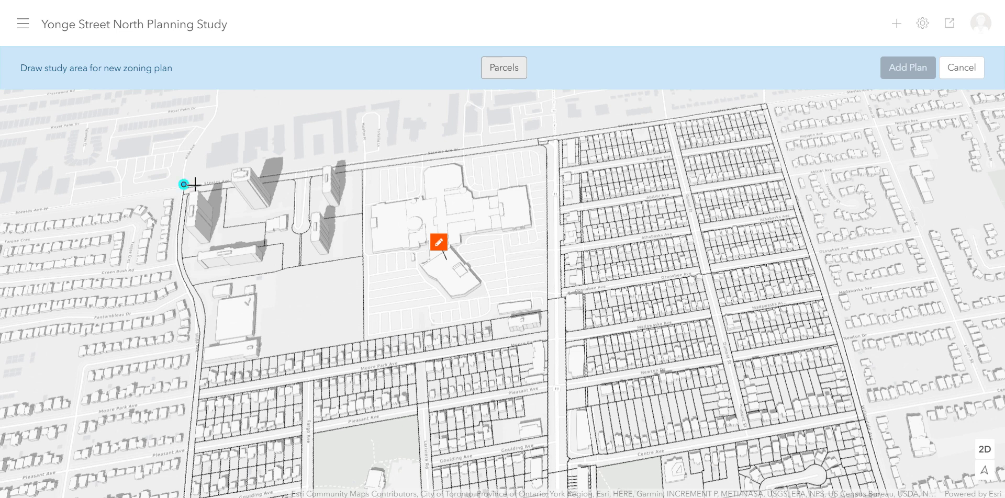
{"action": "left_click", "coordinate": [670, 114]}
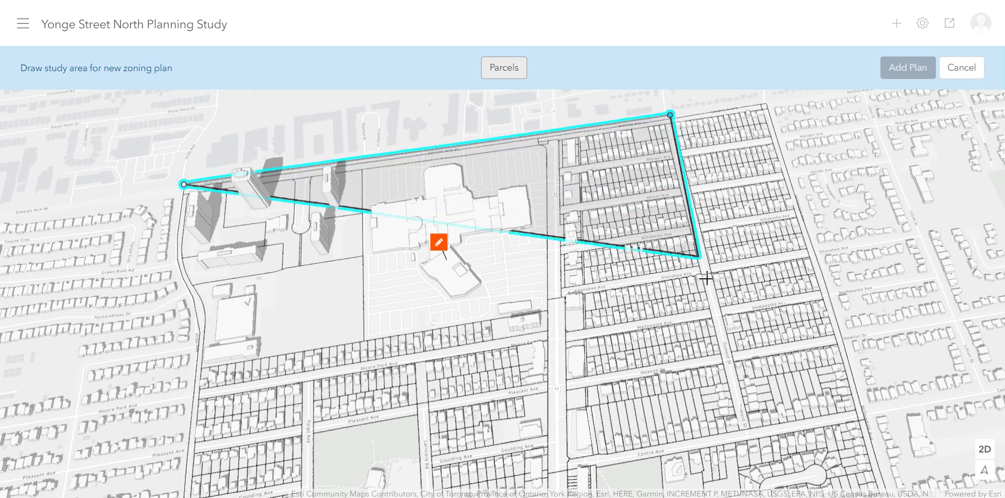
{"action": "left_click", "coordinate": [748, 435]}
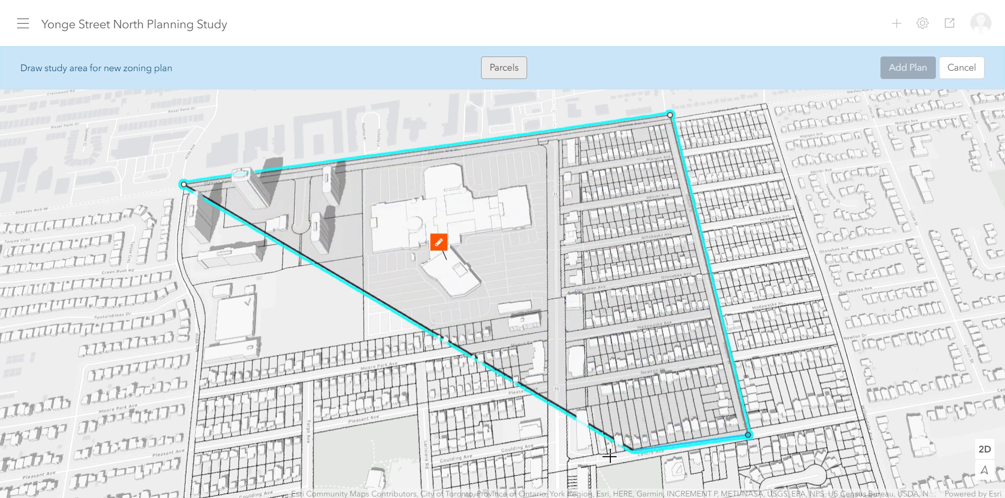
{"action": "left_click", "coordinate": [556, 465]}
{"action": "left_click", "coordinate": [555, 441]}
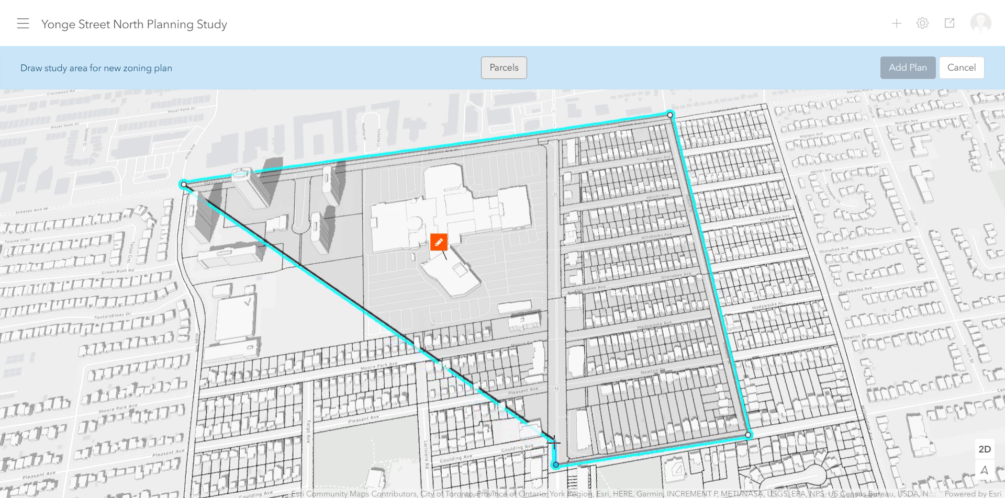
{"action": "left_click", "coordinate": [426, 462]}
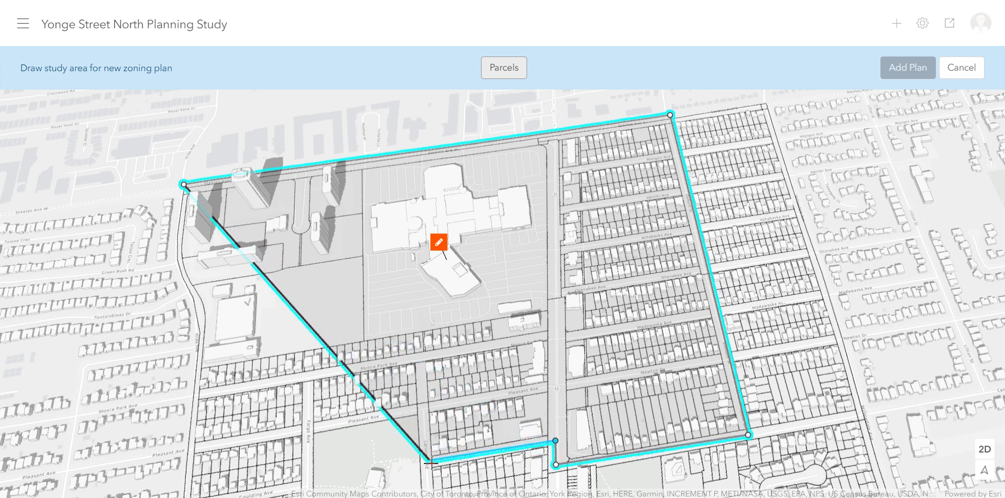
{"action": "left_click", "coordinate": [422, 410]}
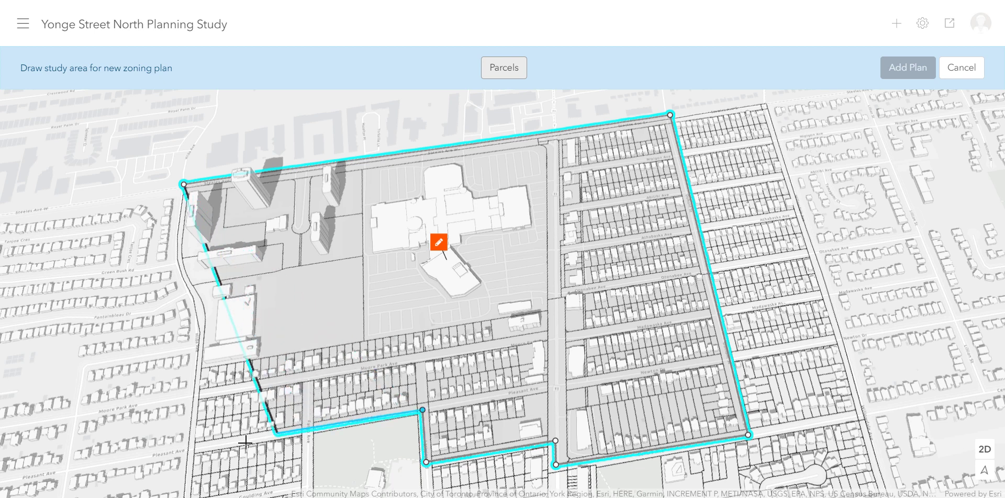
{"action": "left_click", "coordinate": [193, 450]}
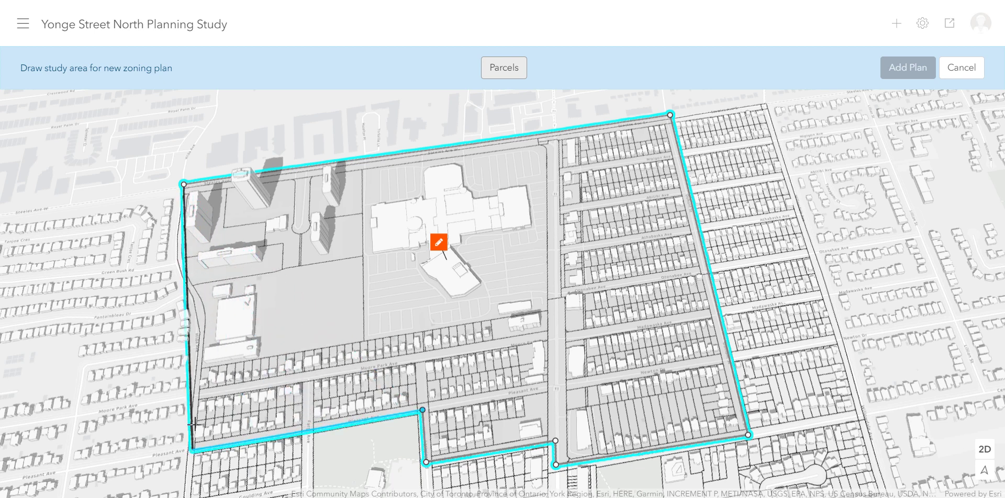
{"action": "left_click", "coordinate": [200, 315]}
{"action": "left_click", "coordinate": [177, 255]}
{"action": "double_click", "coordinate": [179, 215]}
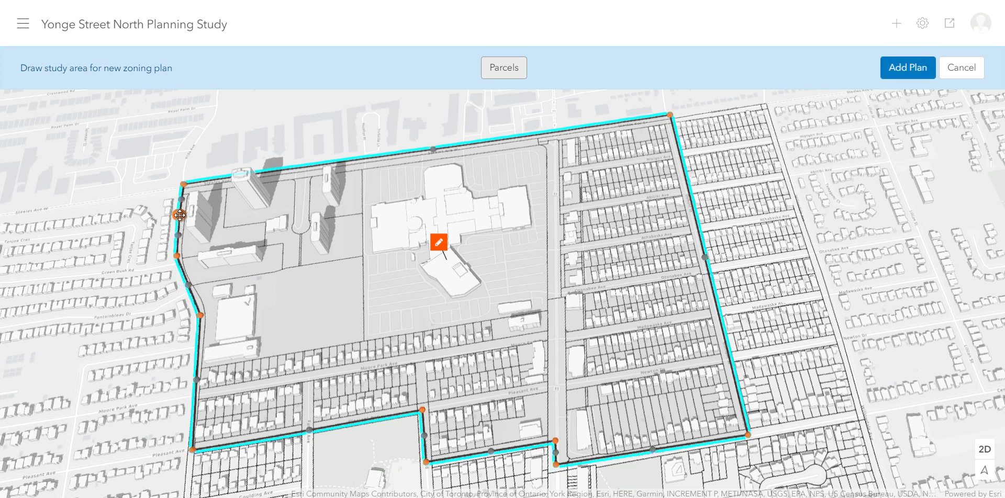
{"action": "left_click", "coordinate": [894, 67]}
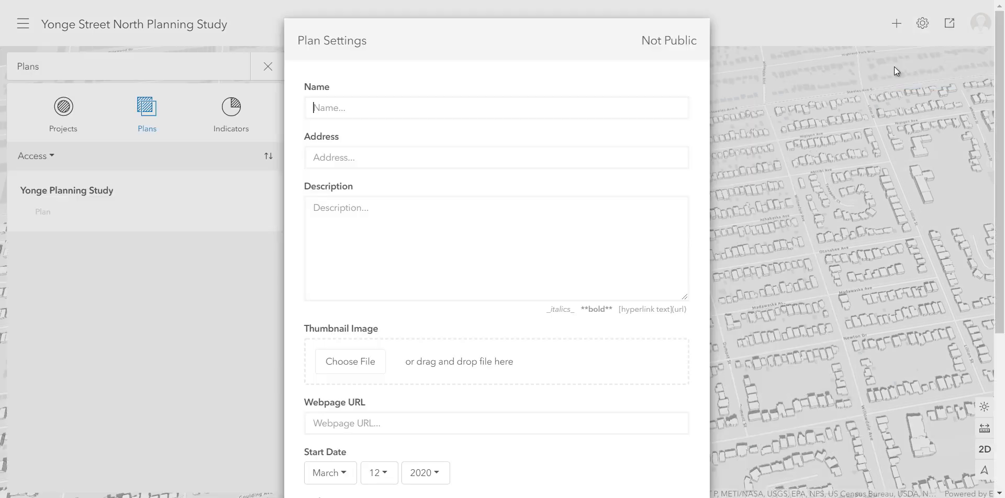
Save the new plan under the name North Yonge Planning Study and open it for editing
{"action": "left_click", "coordinate": [647, 109]}
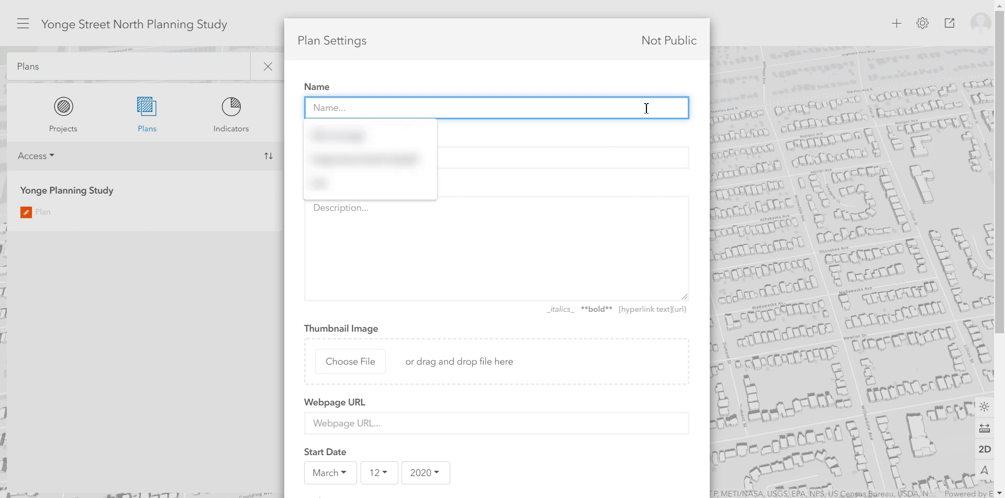
{"action": "type", "text": "North Yonge Planning Study"}
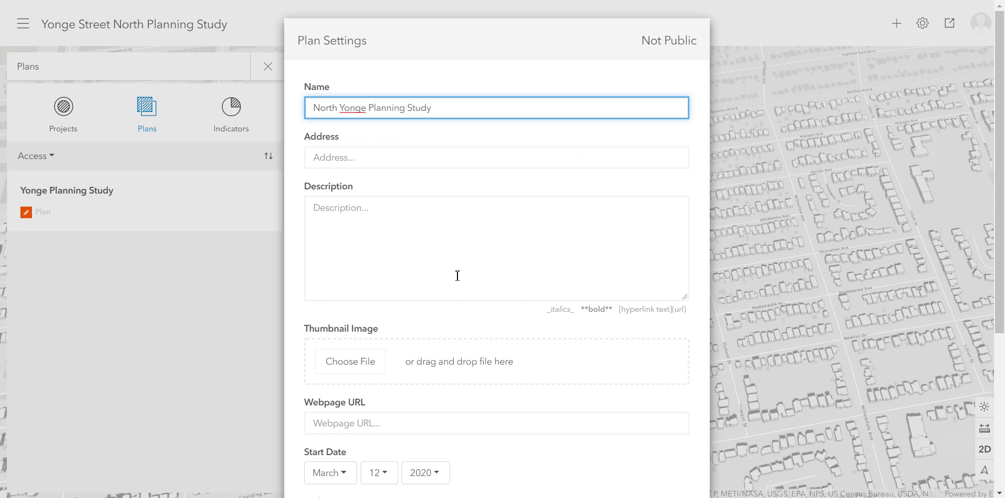
{"action": "scroll", "coordinate": [457, 282], "scroll_direction": "down", "scroll_amount": 5}
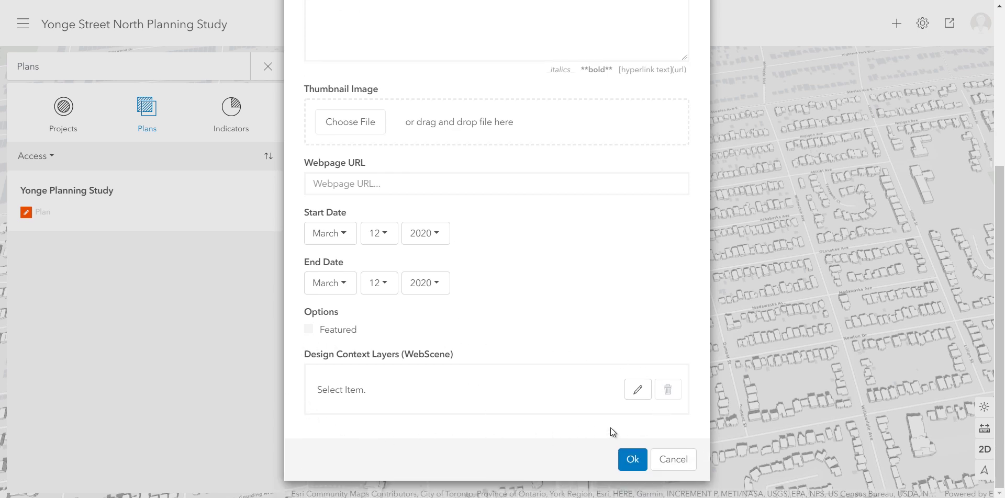
{"action": "left_click", "coordinate": [633, 460]}
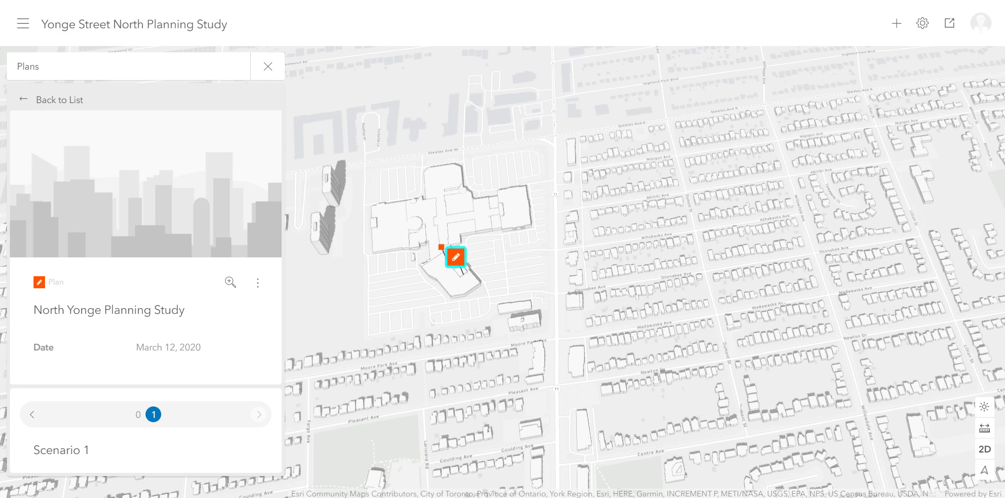
{"action": "left_click", "coordinate": [258, 283]}
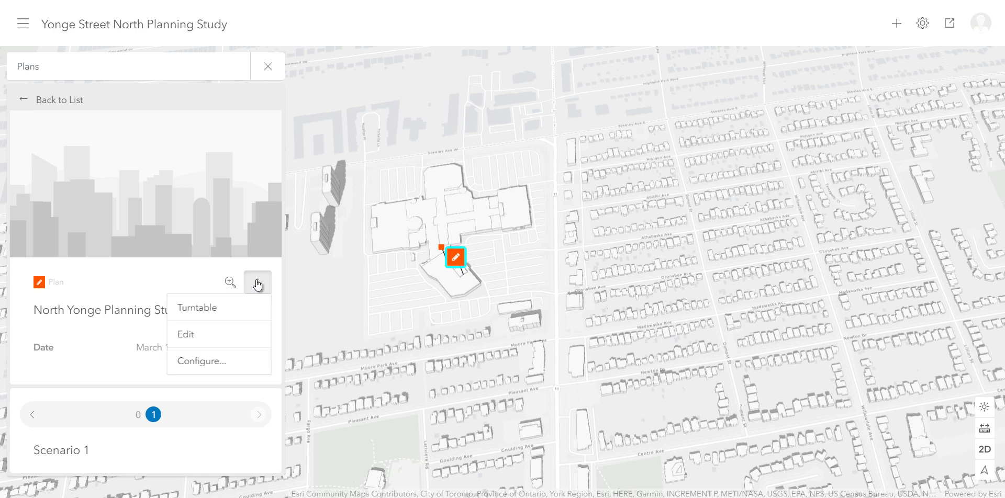
{"action": "left_click", "coordinate": [216, 342]}
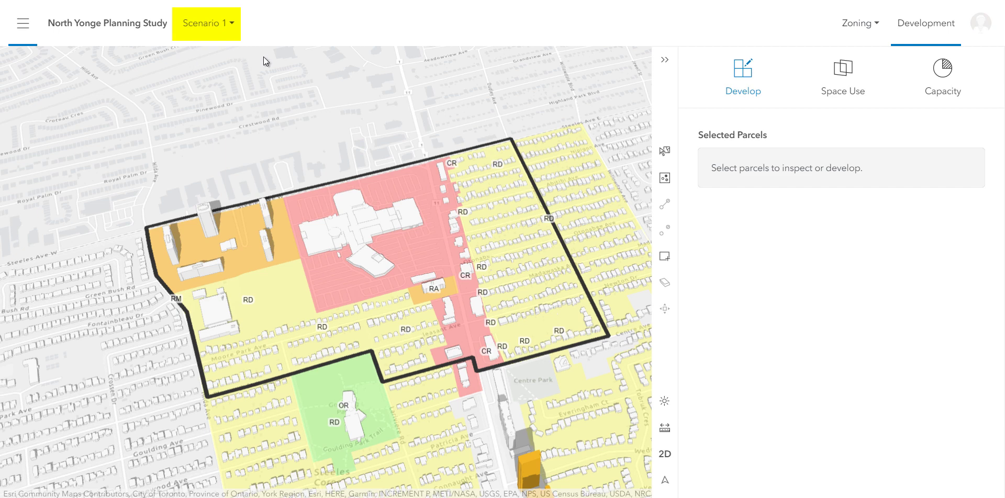
Examine the scenario's zoning types, the Residential Detached parameters, and the zones along the commercial corridor
{"action": "left_click", "coordinate": [853, 32]}
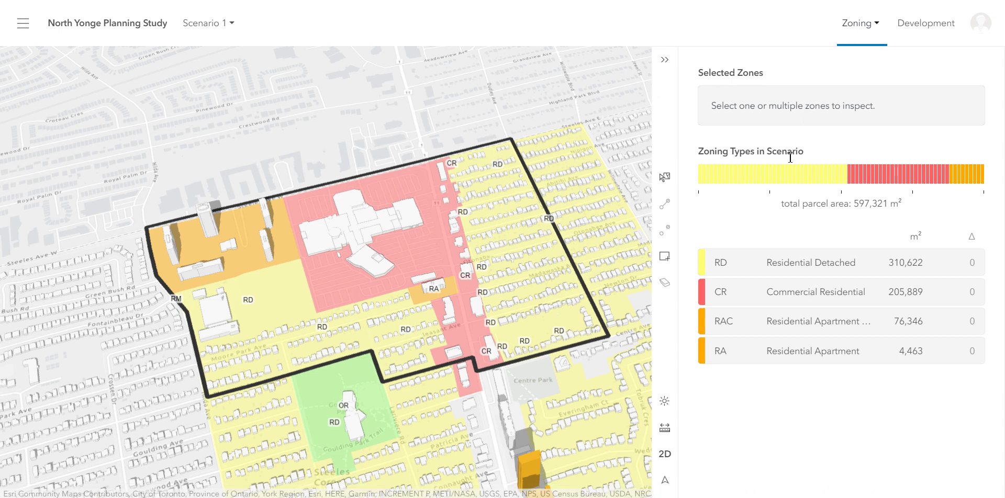
{"action": "left_click", "coordinate": [752, 270]}
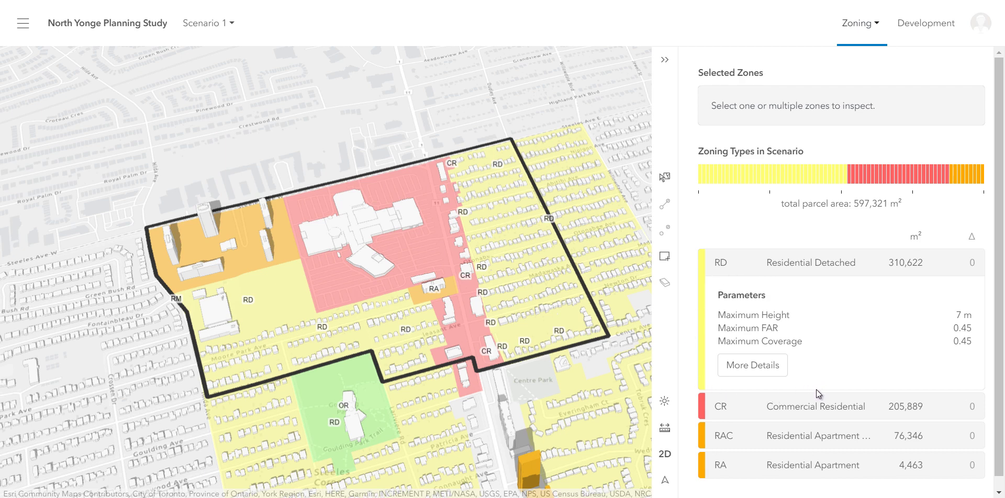
{"action": "left_click_drag", "start_coordinate": [506, 376], "coordinate": [458, 382]}
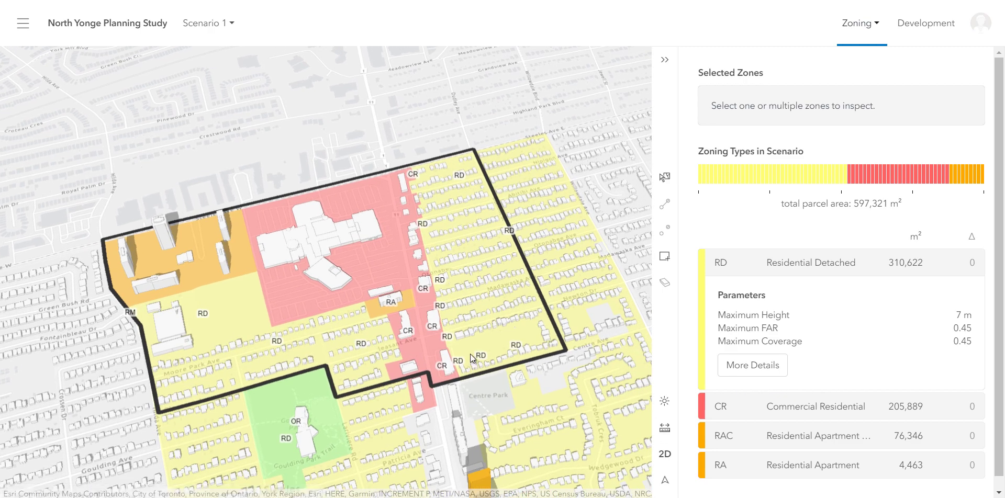
{"action": "scroll", "coordinate": [470, 352], "scroll_direction": "up", "scroll_amount": 2}
{"action": "scroll", "coordinate": [470, 350], "scroll_direction": "up", "scroll_amount": 2}
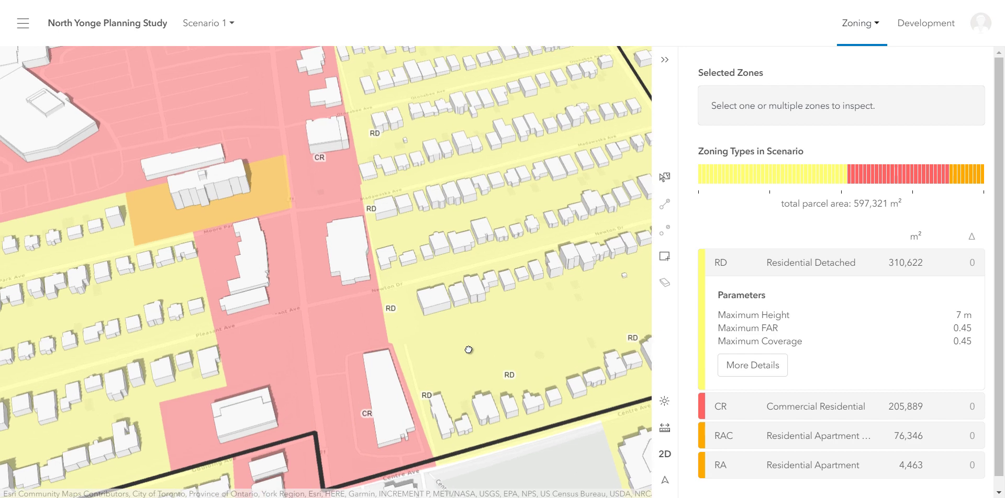
{"action": "left_click_drag", "start_coordinate": [407, 112], "coordinate": [421, 331]}
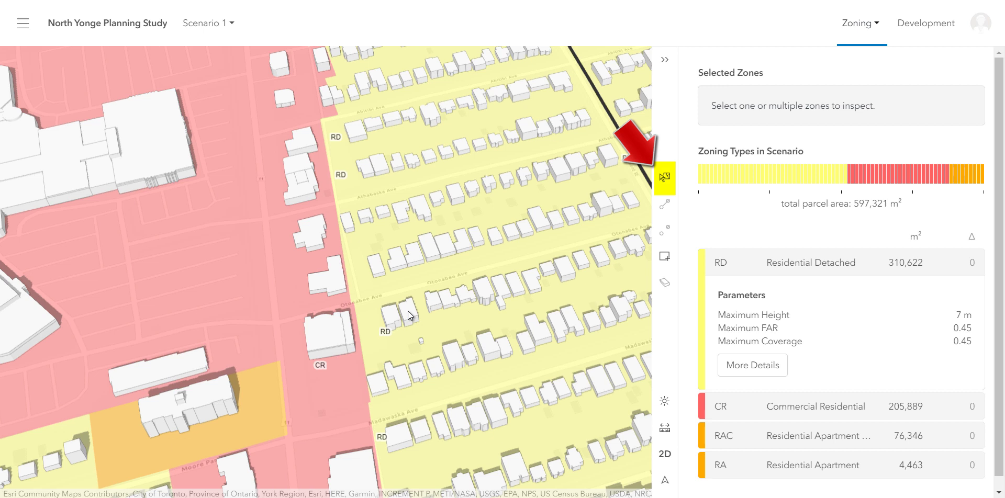
Split the large Residential Detached zone to carve out the commercial corridor's adjoining end of the block between Athabaska Ave and Otonabee Ave
{"action": "left_click", "coordinate": [362, 240]}
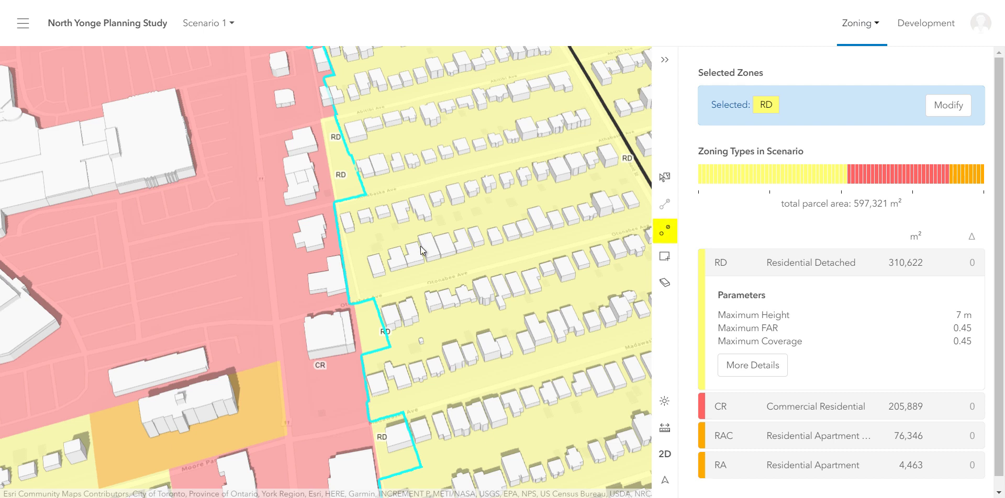
{"action": "left_click", "coordinate": [664, 233]}
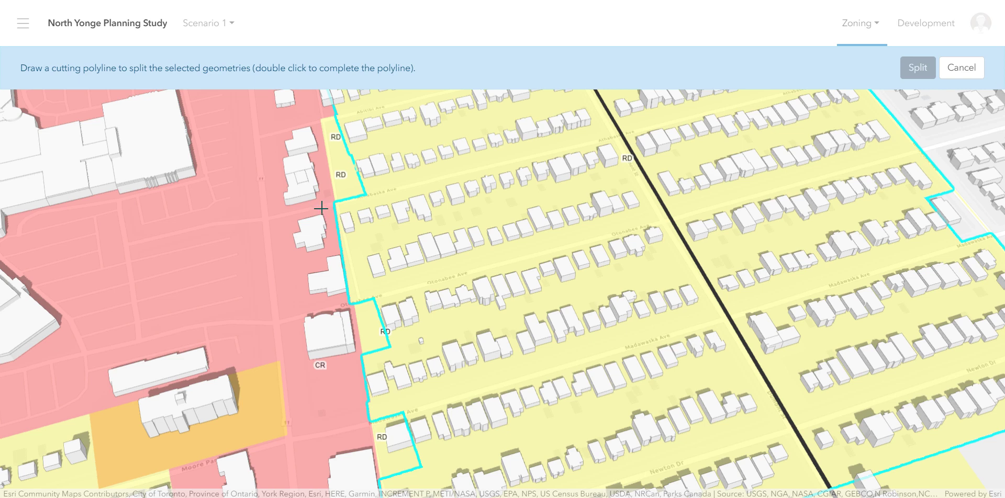
{"action": "scroll", "coordinate": [318, 210], "scroll_direction": "up", "scroll_amount": 3}
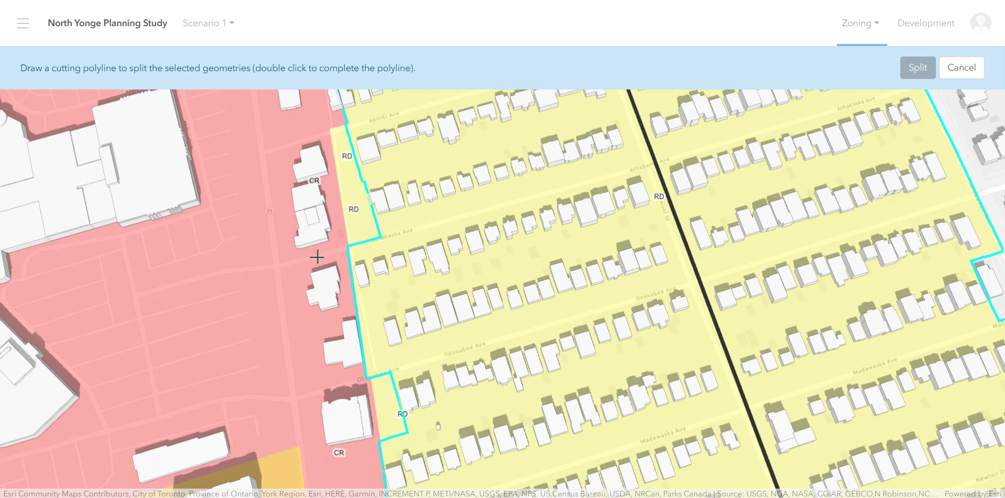
{"action": "left_click", "coordinate": [315, 255]}
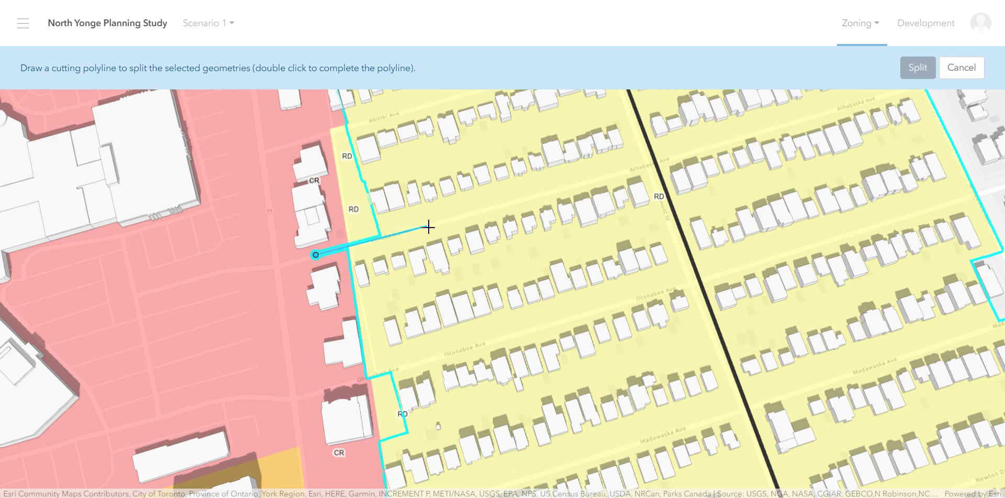
{"action": "left_click", "coordinate": [420, 228]}
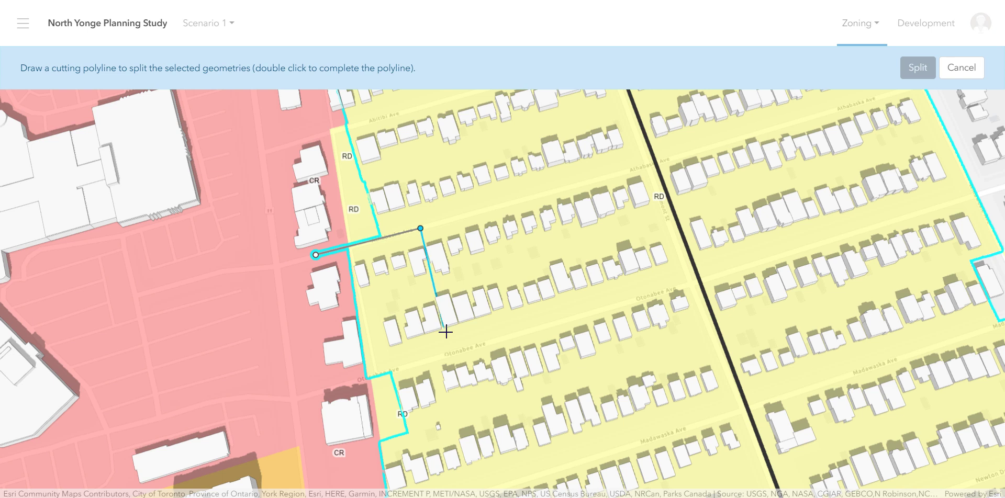
{"action": "left_click", "coordinate": [450, 356]}
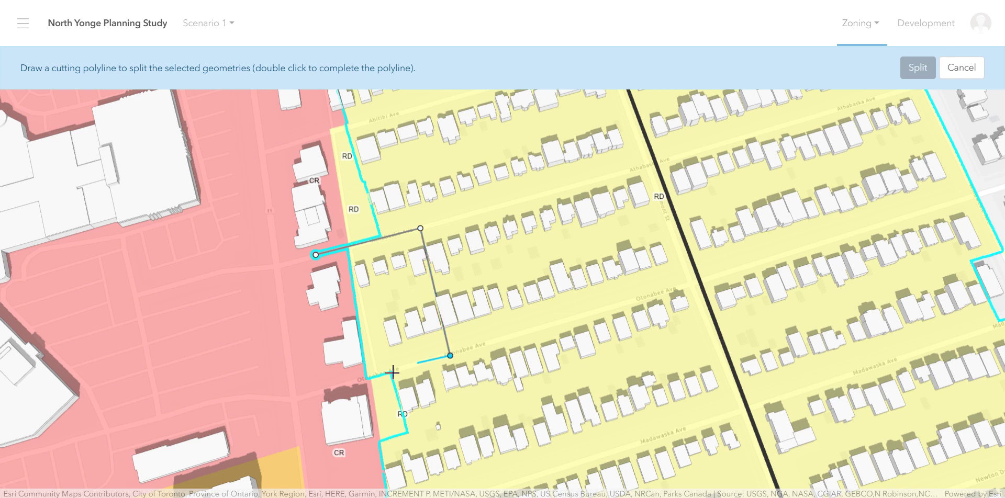
{"action": "double_click", "coordinate": [340, 385]}
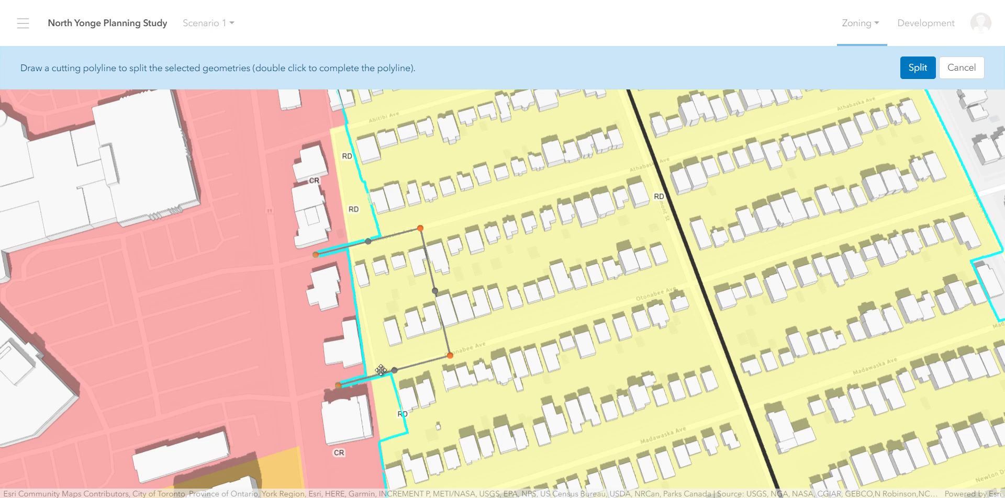
{"action": "left_click", "coordinate": [909, 76]}
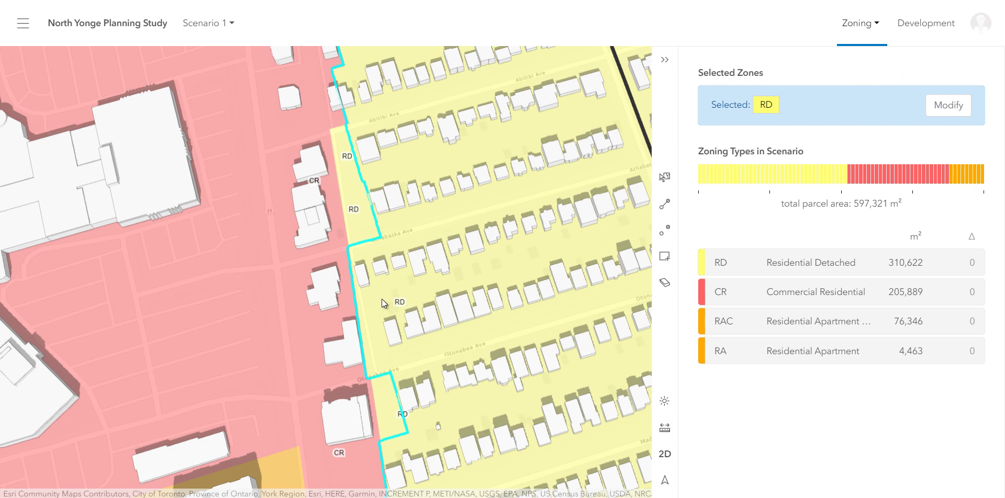
Rezone the split-off block end between Athabaska Ave and Otonabee Ave to CR Commercial Residential
{"action": "left_click", "coordinate": [376, 313]}
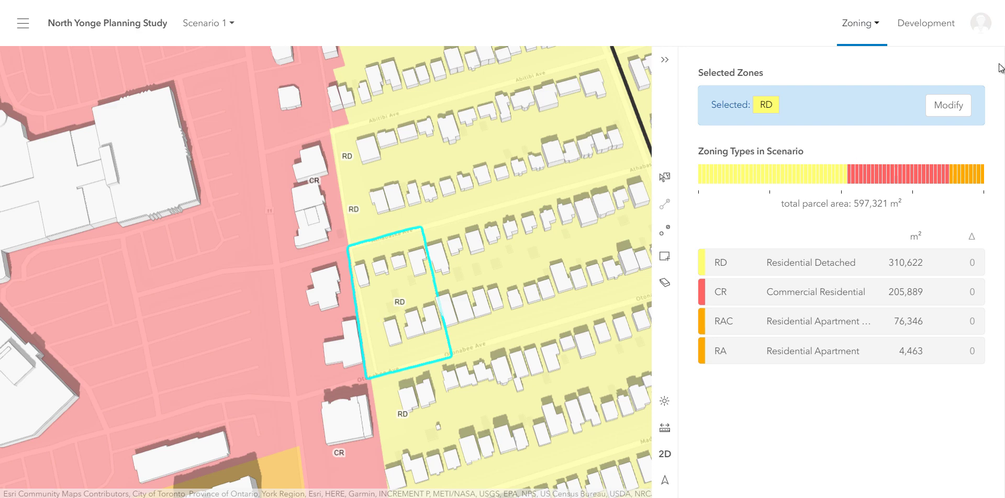
{"action": "left_click", "coordinate": [955, 107]}
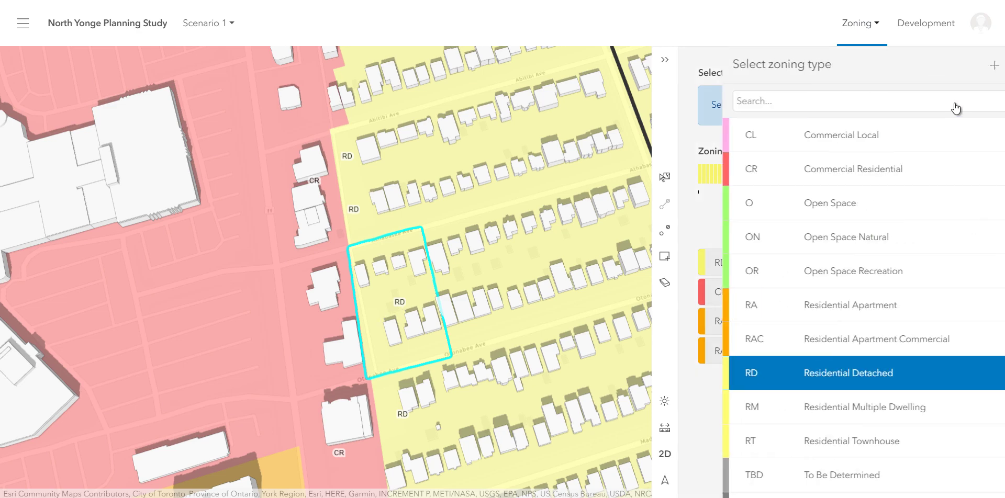
{"action": "left_click", "coordinate": [883, 177]}
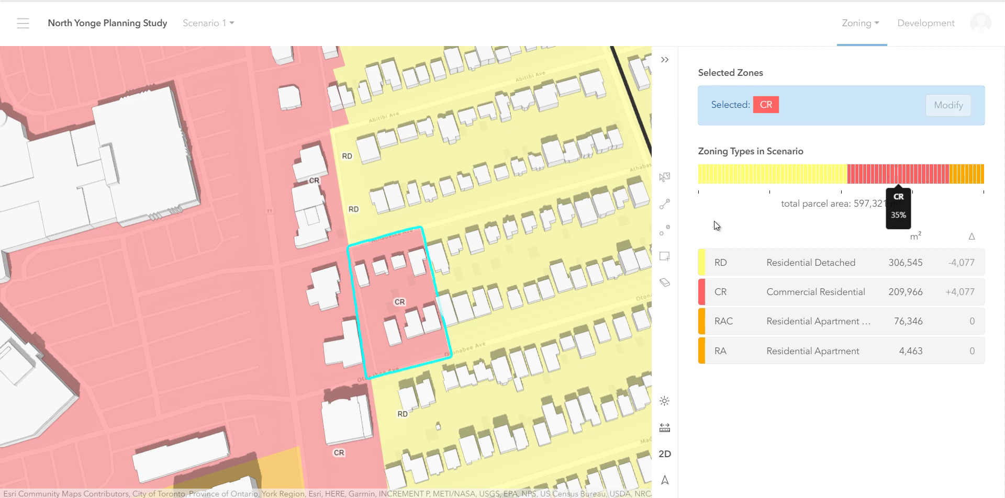
Rezone the two small RD zones beside the corridor between Athabaska Ave and Abitibi Ave to CR Commercial Residential
{"action": "left_click_drag", "start_coordinate": [469, 234], "coordinate": [468, 326]}
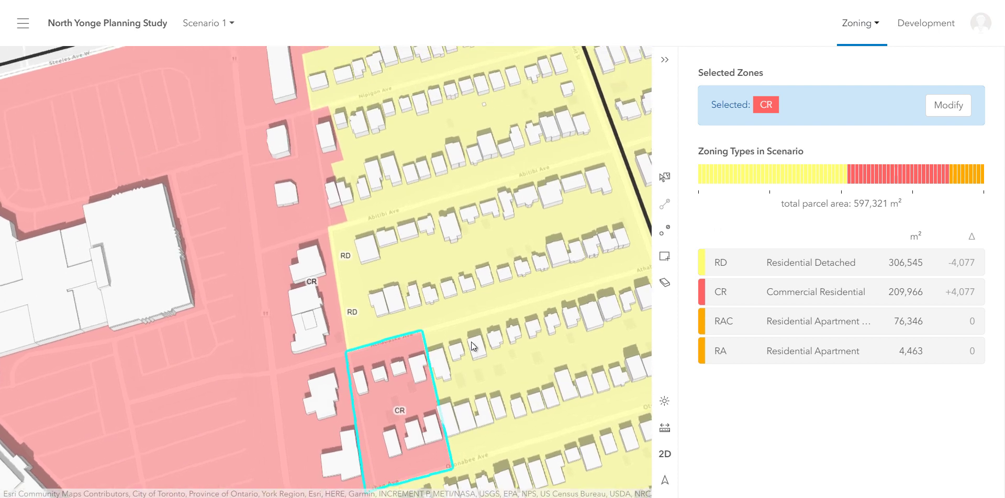
{"action": "left_click", "coordinate": [366, 334]}
{"action": "left_click", "coordinate": [956, 112]}
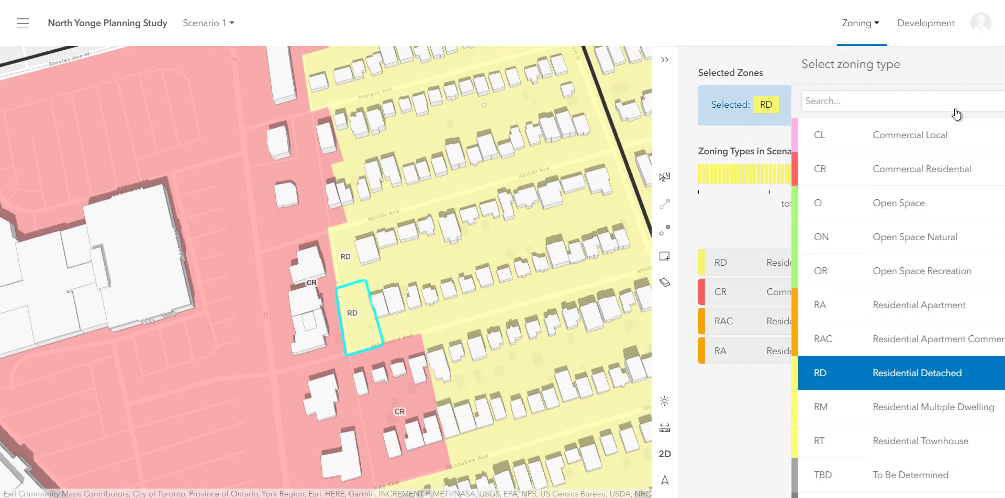
{"action": "left_click", "coordinate": [839, 180]}
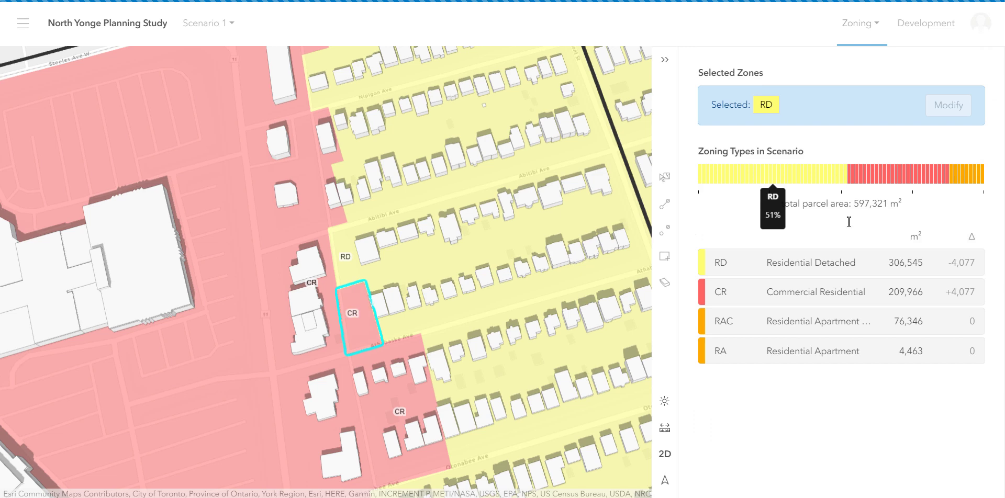
{"action": "left_click", "coordinate": [367, 243]}
{"action": "left_click", "coordinate": [948, 105]}
{"action": "left_click", "coordinate": [840, 178]}
Split a strip beside the corridor from Steeles Ave to Athabaska Ave off the large RD zone and rezone it to Commercial Residential
{"action": "left_click_drag", "start_coordinate": [410, 143], "coordinate": [426, 269]}
{"action": "left_click", "coordinate": [426, 268]}
{"action": "left_click", "coordinate": [665, 204]}
{"action": "scroll", "coordinate": [406, 157], "scroll_direction": "down", "scroll_amount": 3}
{"action": "left_click", "coordinate": [443, 350]}
{"action": "double_click", "coordinate": [391, 142]}
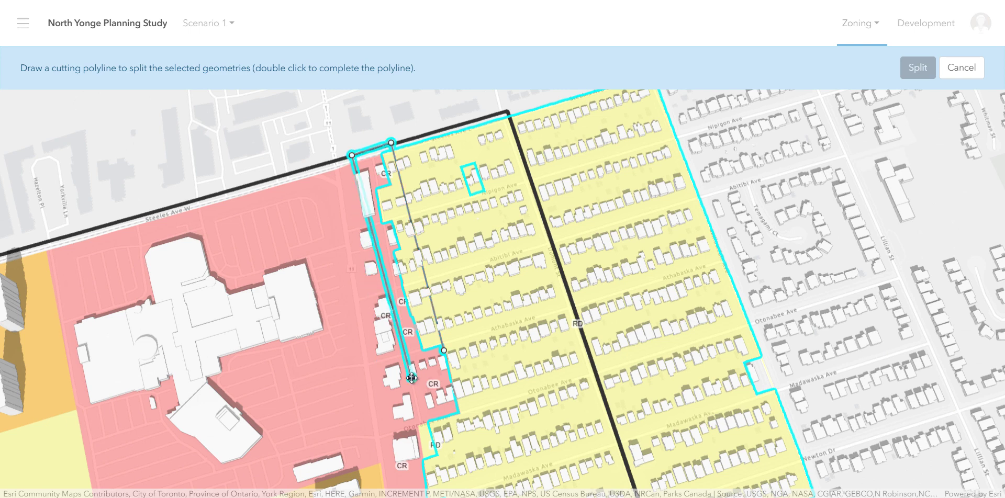
{"action": "left_click", "coordinate": [917, 68]}
{"action": "left_click", "coordinate": [948, 105]}
{"action": "left_click", "coordinate": [839, 178]}
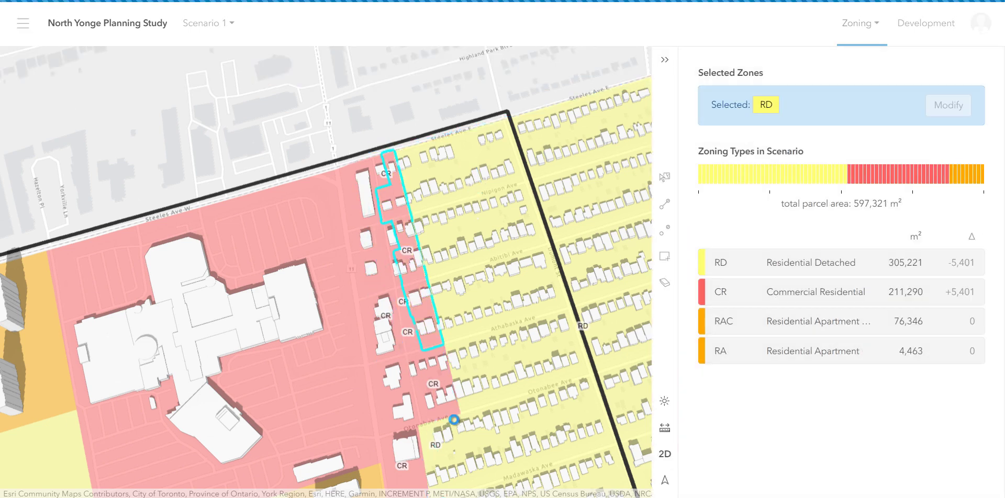
Split the strip beside the corridor from Otonabee Ave to just past Newton Dr off the RD zone and rezone it to Commercial Residential
{"action": "left_click_drag", "start_coordinate": [418, 481], "coordinate": [413, 271]}
{"action": "left_click", "coordinate": [413, 271]}
{"action": "left_click", "coordinate": [672, 250]}
{"action": "left_click", "coordinate": [427, 201]}
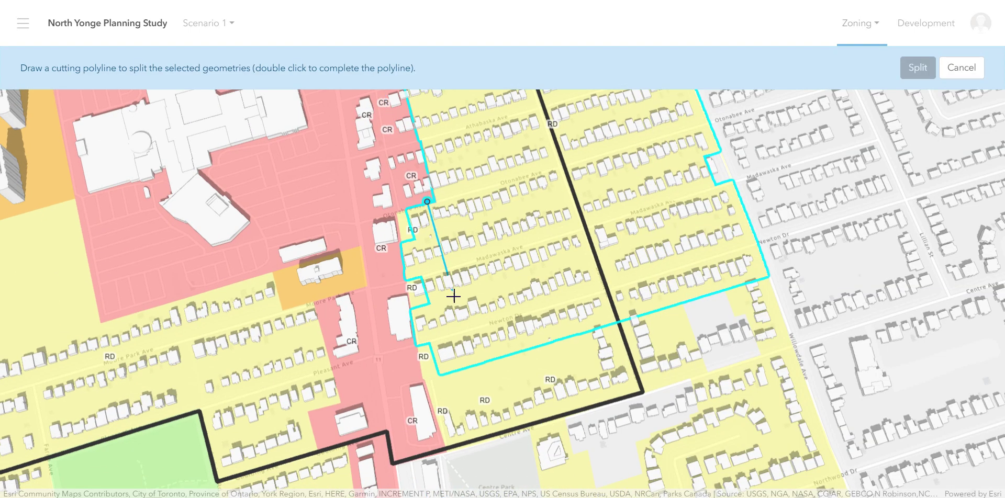
{"action": "left_click", "coordinate": [460, 332]}
{"action": "double_click", "coordinate": [398, 350]}
{"action": "left_click", "coordinate": [419, 296]}
{"action": "left_click", "coordinate": [942, 106]}
{"action": "left_click", "coordinate": [842, 169]}
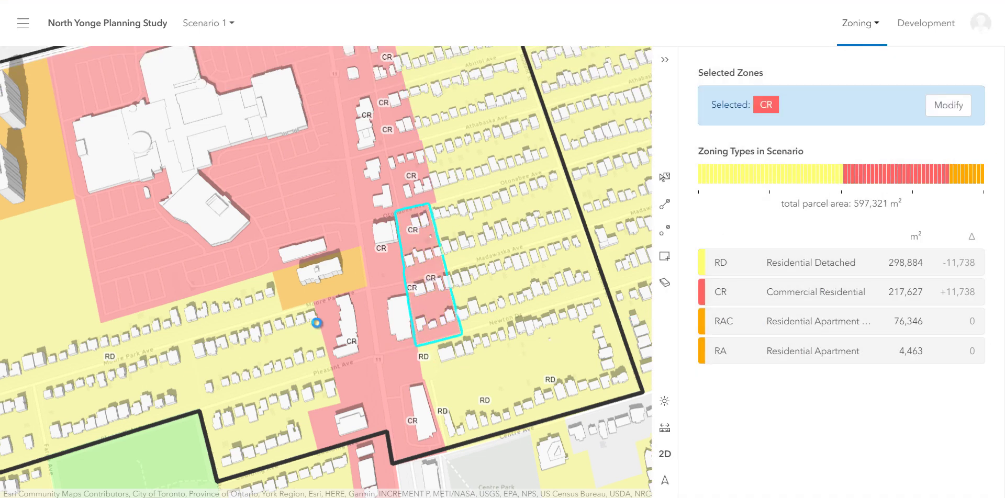
Clear the zone selection, switch the plan from zoning to development, and show the map's layer list
{"action": "left_click", "coordinate": [482, 464]}
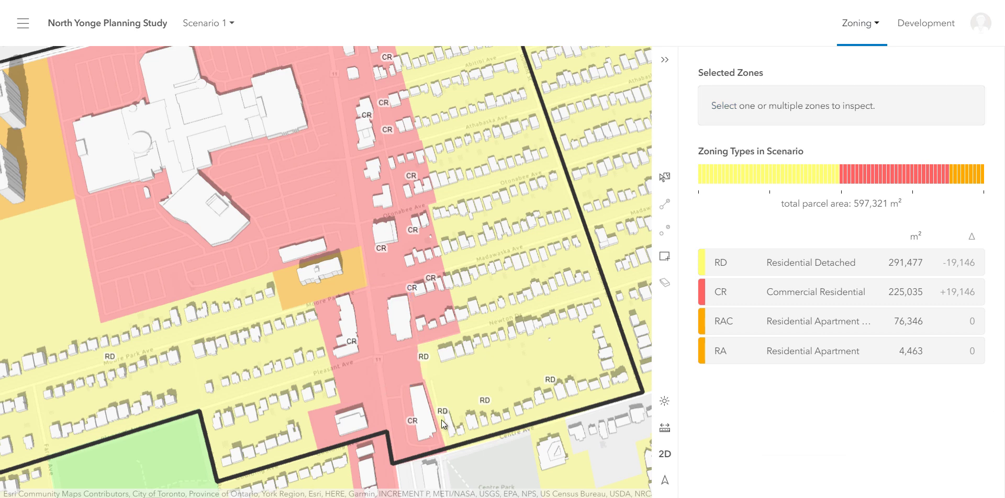
{"action": "left_click_drag", "start_coordinate": [425, 232], "coordinate": [456, 356]}
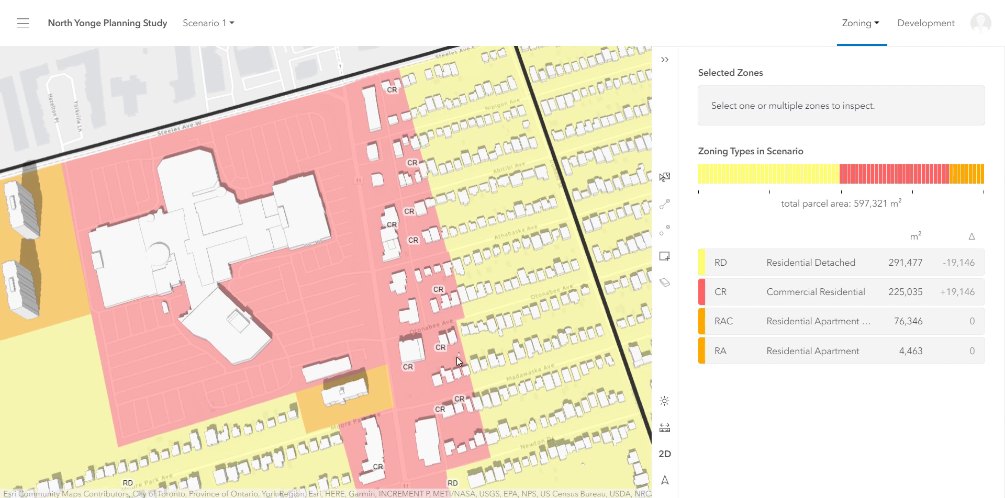
{"action": "left_click", "coordinate": [911, 32]}
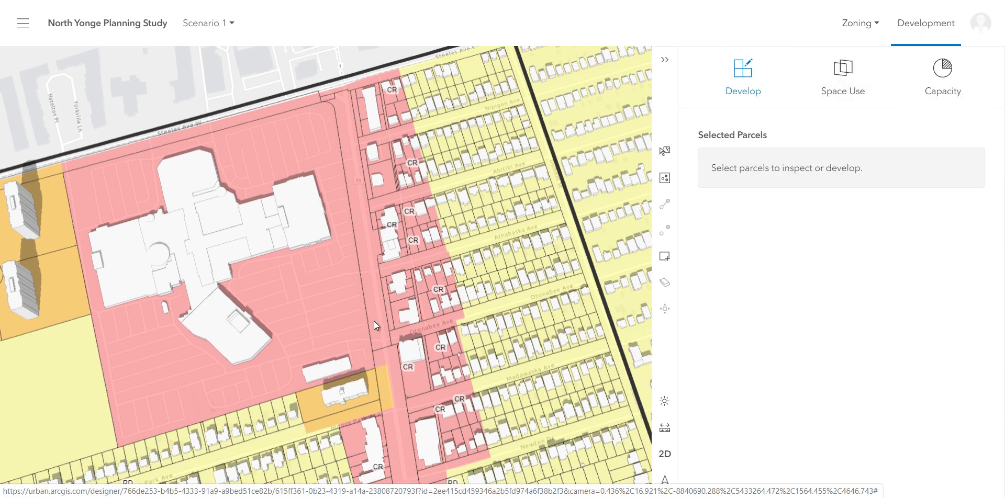
{"action": "scroll", "coordinate": [438, 287], "scroll_direction": "up", "scroll_amount": 3}
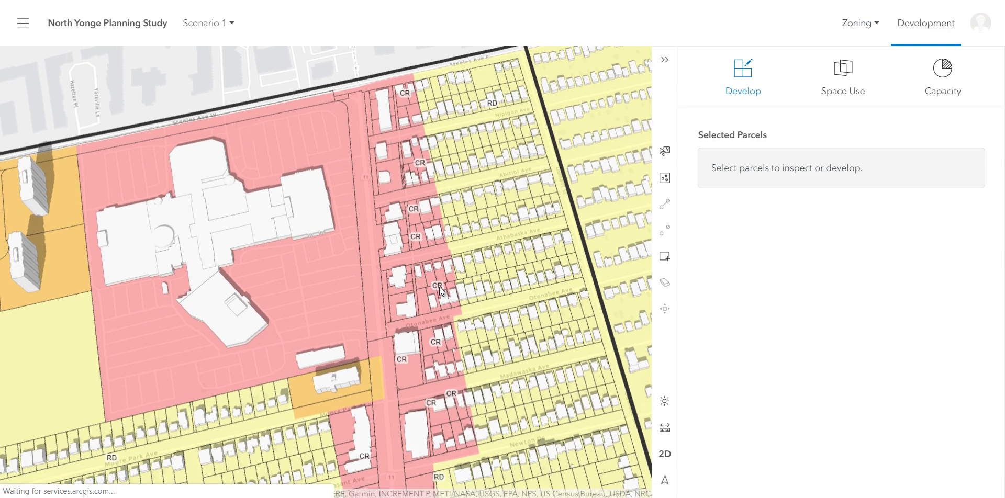
{"action": "scroll", "coordinate": [432, 288], "scroll_direction": "up", "scroll_amount": 3}
{"action": "scroll", "coordinate": [432, 288], "scroll_direction": "up", "scroll_amount": 3}
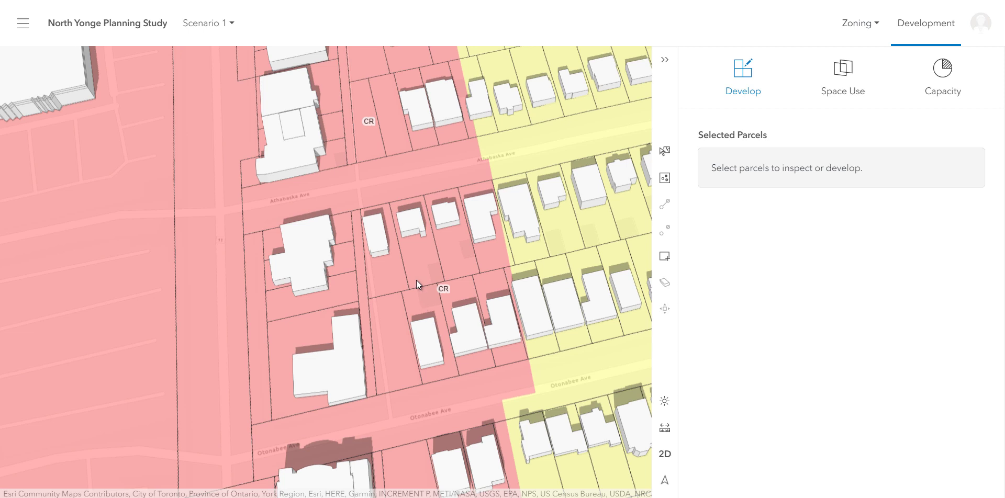
{"action": "left_click", "coordinate": [22, 24]}
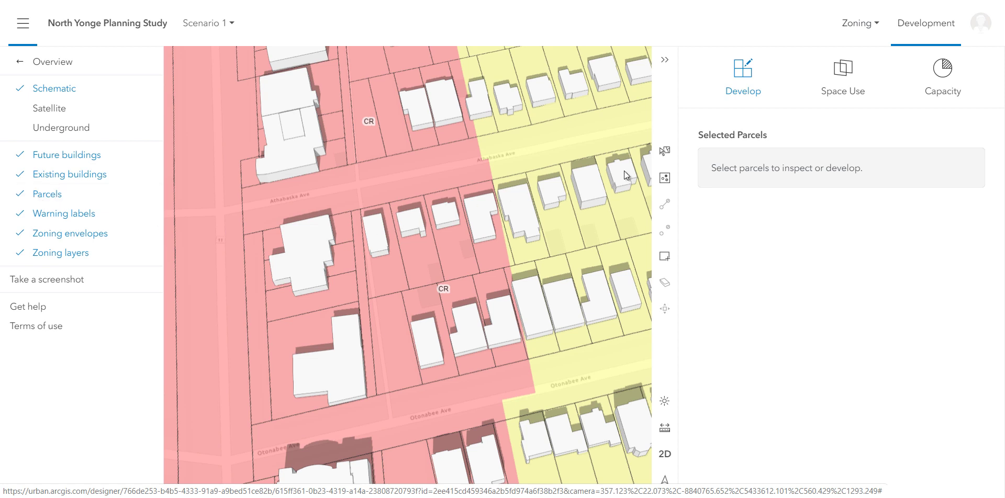
Merge the five commercial parcels facing the mall between Athabaska Ave and Otonabee Ave into a single parcel
{"action": "left_click", "coordinate": [664, 152]}
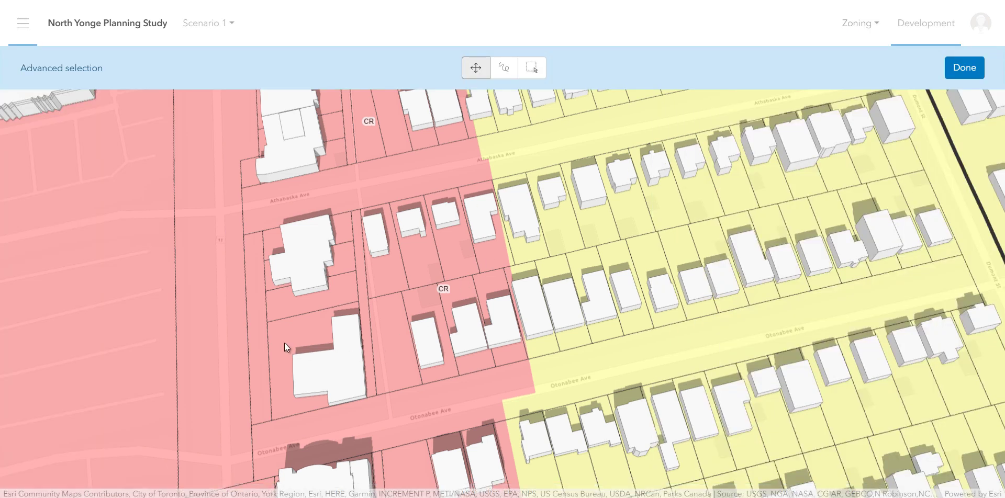
{"action": "left_click", "coordinate": [282, 321]}
{"action": "left_click", "coordinate": [275, 292]}
{"action": "left_click", "coordinate": [269, 273]}
{"action": "left_click", "coordinate": [272, 243]}
{"action": "left_click", "coordinate": [260, 256]}
{"action": "left_click", "coordinate": [962, 68]}
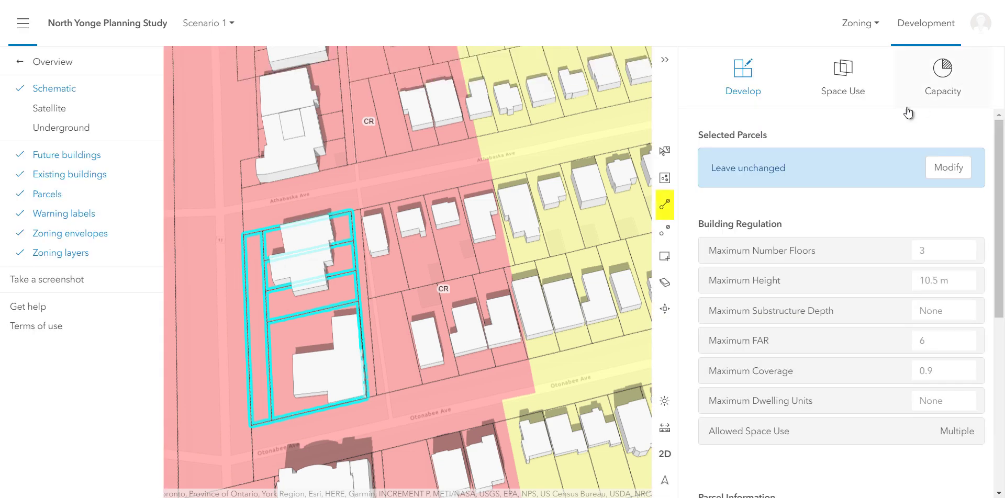
{"action": "left_click", "coordinate": [665, 204]}
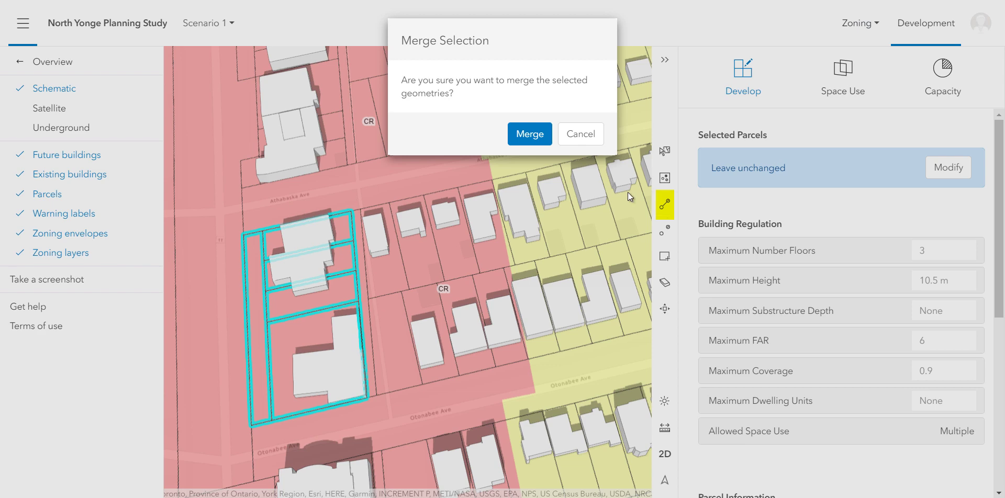
{"action": "left_click", "coordinate": [533, 136]}
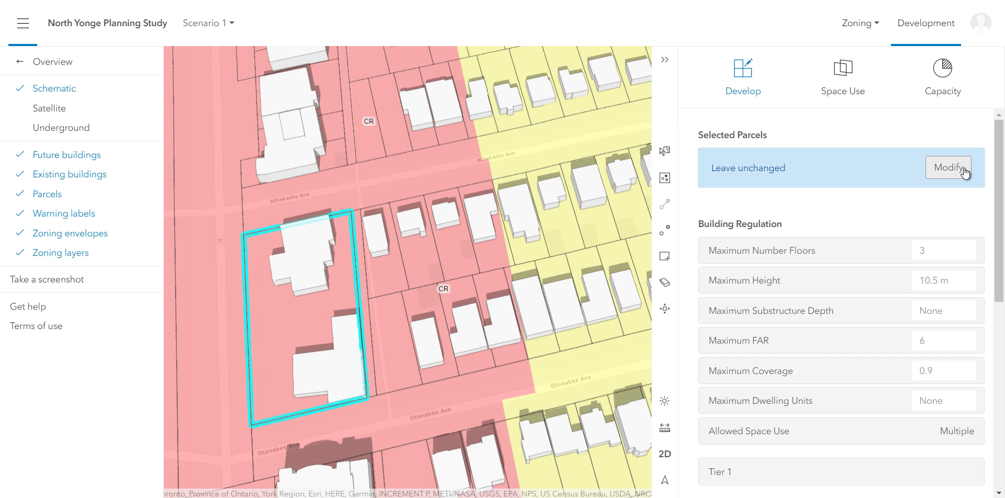
Assign the Retail Strip Mall 1 Story building type to the merged parcel and review its parcel and building information
{"action": "left_click", "coordinate": [964, 172]}
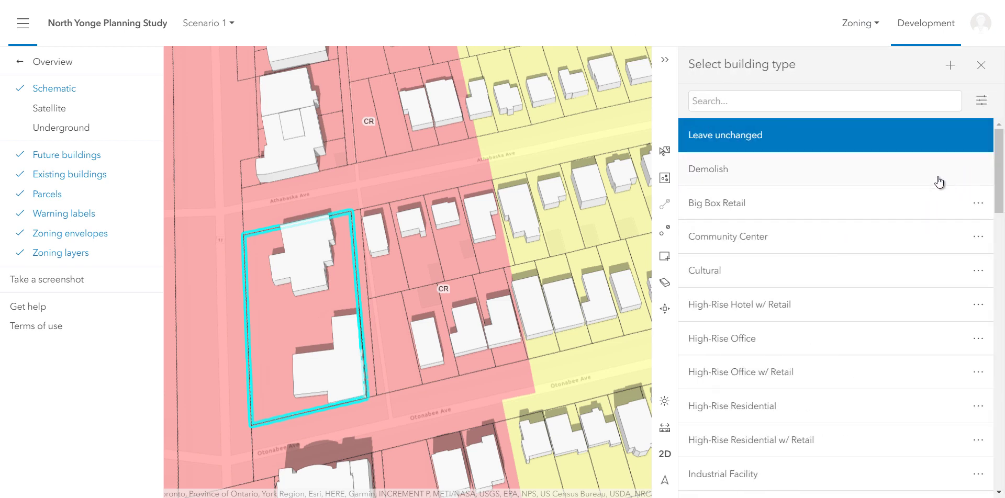
{"action": "scroll", "coordinate": [830, 329], "scroll_direction": "down", "scroll_amount": 9}
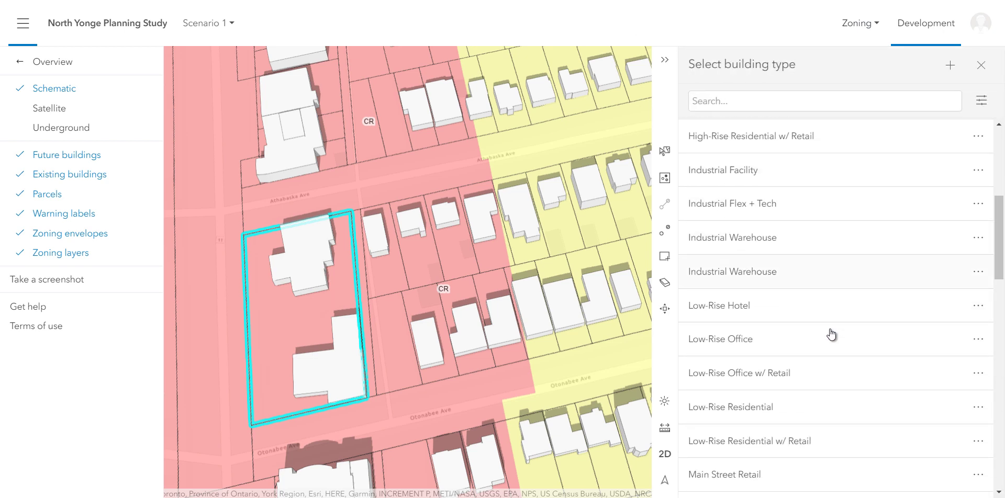
{"action": "scroll", "coordinate": [830, 334], "scroll_direction": "down", "scroll_amount": 10}
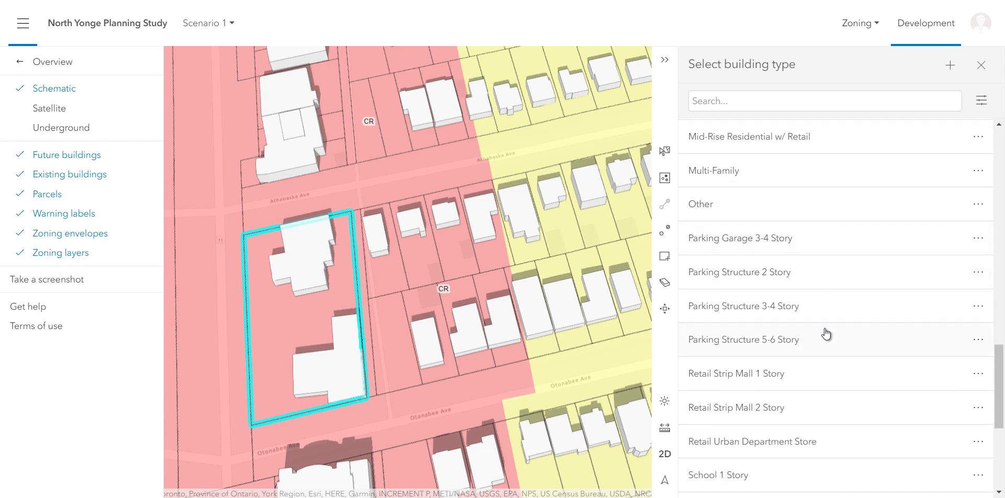
{"action": "scroll", "coordinate": [825, 334], "scroll_direction": "down", "scroll_amount": 5}
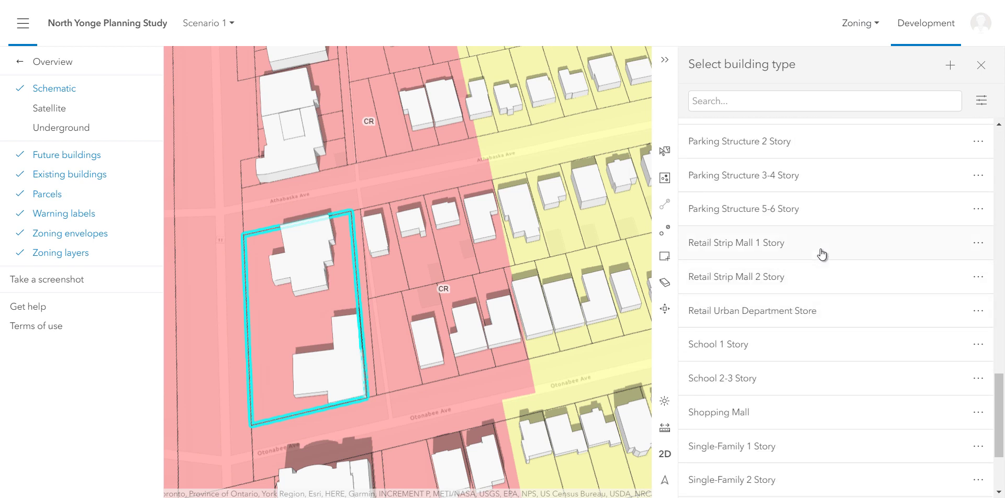
{"action": "left_click", "coordinate": [821, 254]}
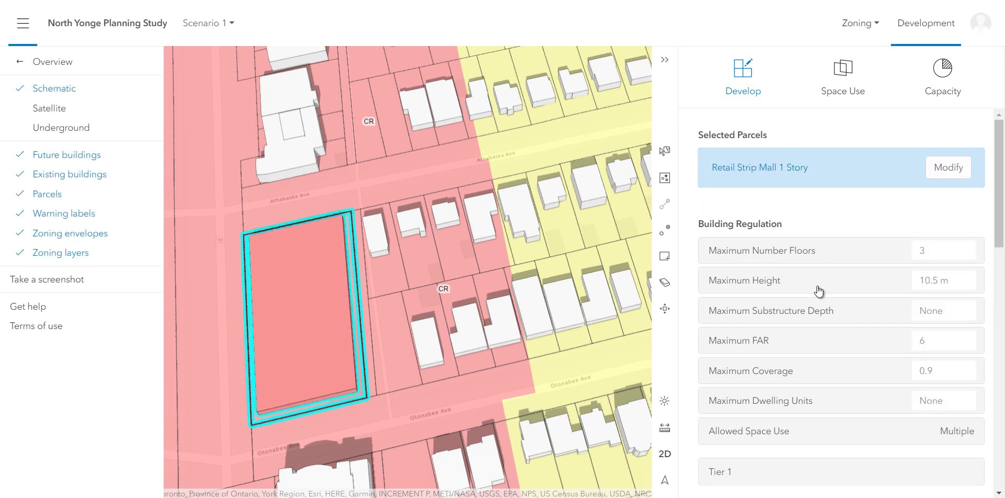
{"action": "scroll", "coordinate": [818, 292], "scroll_direction": "down", "scroll_amount": 1}
{"action": "scroll", "coordinate": [819, 291], "scroll_direction": "down", "scroll_amount": 6}
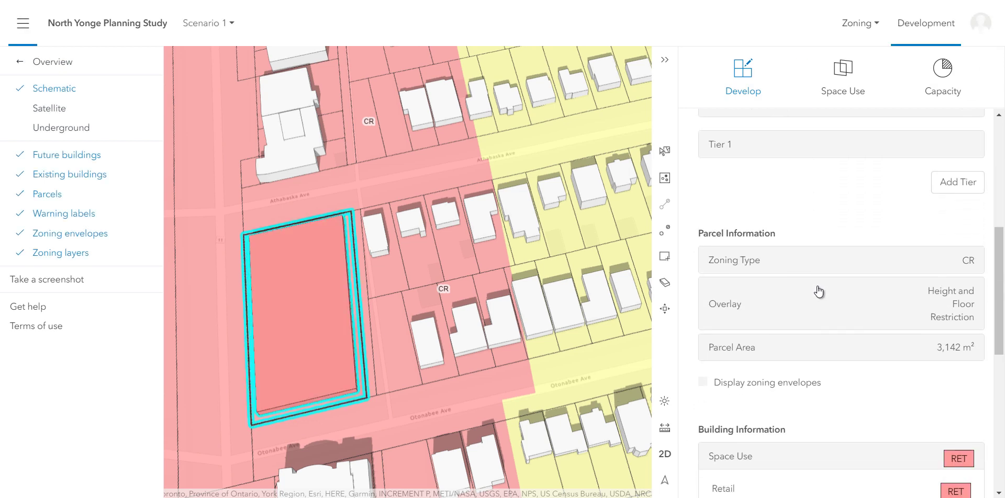
{"action": "scroll", "coordinate": [817, 285], "scroll_direction": "down", "scroll_amount": 1}
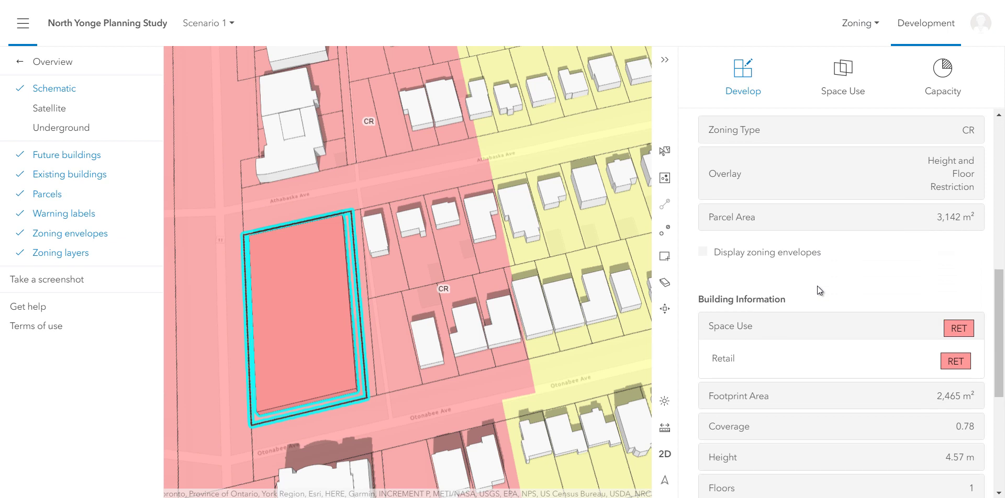
Display the zoning envelope for the merged Retail Strip Mall parcel and inspect it around the building in 3D
{"action": "scroll", "coordinate": [817, 286], "scroll_direction": "down", "scroll_amount": 1}
{"action": "left_click", "coordinate": [701, 187]}
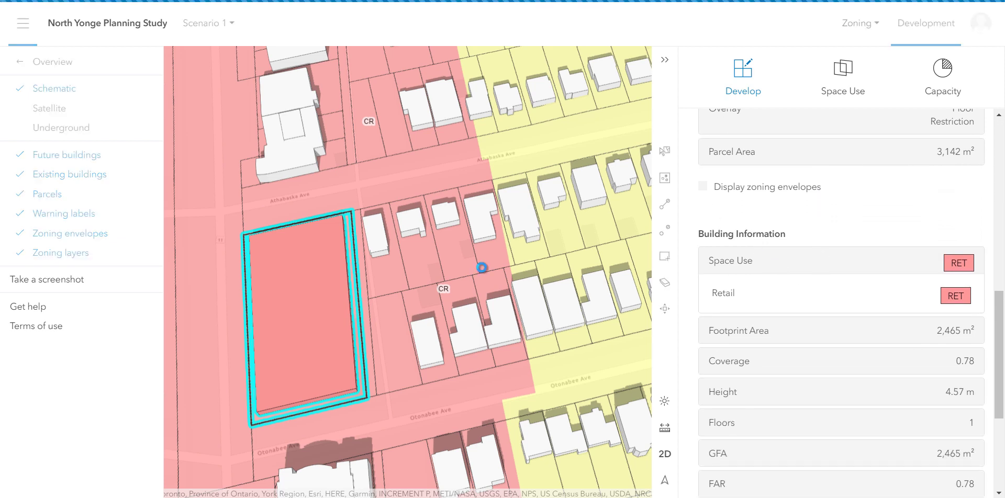
{"action": "right_click_drag", "start_coordinate": [262, 411], "coordinate": [397, 296]}
{"action": "scroll", "coordinate": [408, 288], "scroll_direction": "up", "scroll_amount": 2}
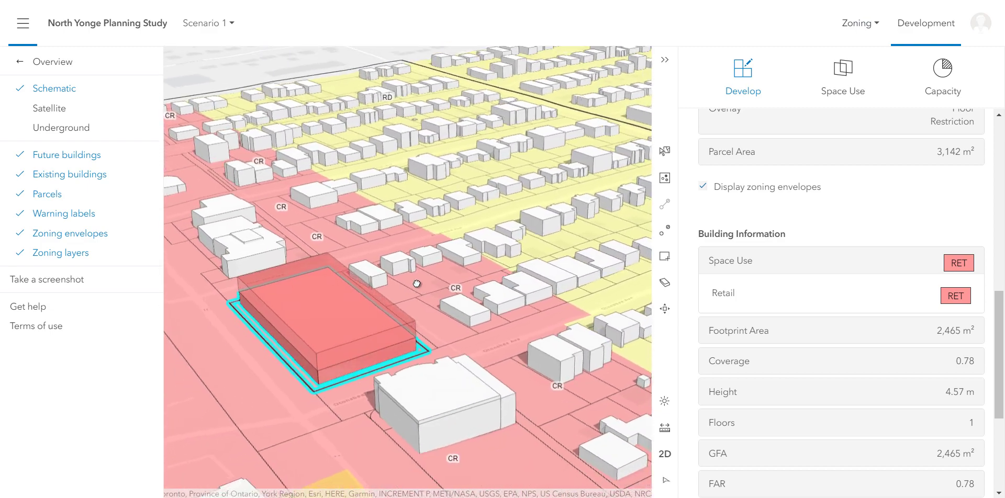
{"action": "scroll", "coordinate": [325, 342], "scroll_direction": "up", "scroll_amount": 3}
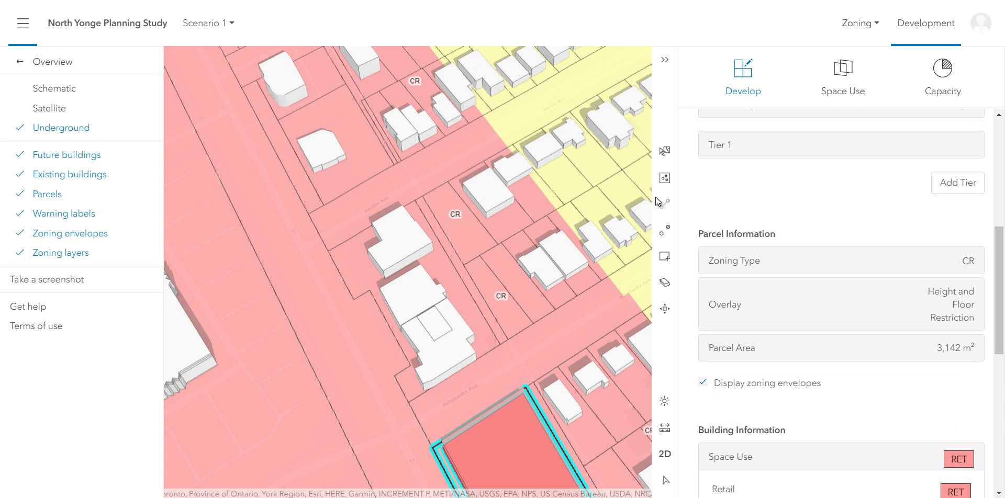
Select the corridor-front commercial parcel just across Athabaska Ave and assign it the High-Rise Residential w/ Retail building type
{"action": "left_click", "coordinate": [664, 153]}
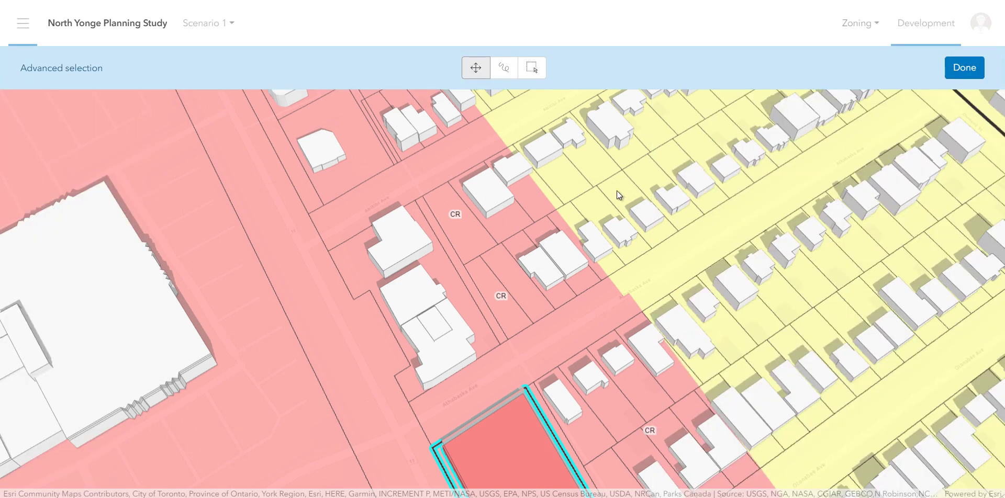
{"action": "left_click", "coordinate": [475, 332]}
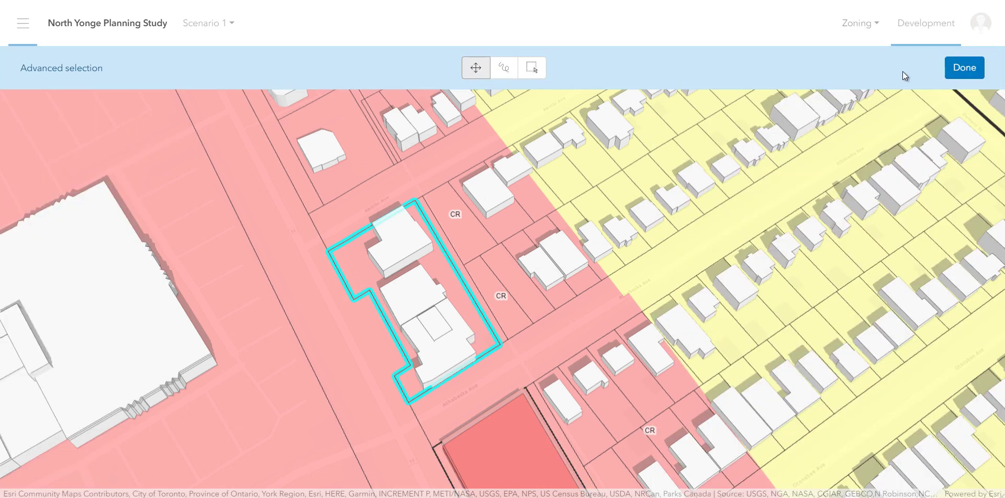
{"action": "left_click", "coordinate": [955, 72]}
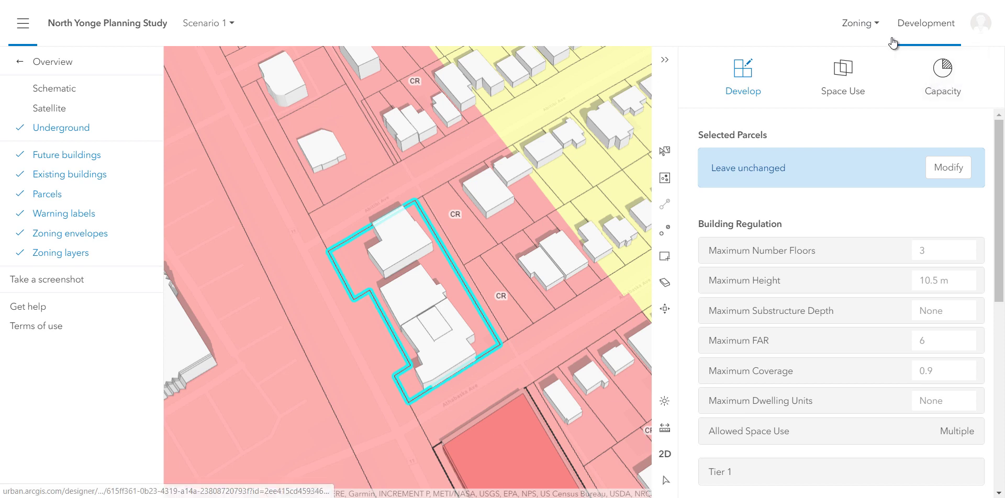
{"action": "left_click", "coordinate": [944, 167]}
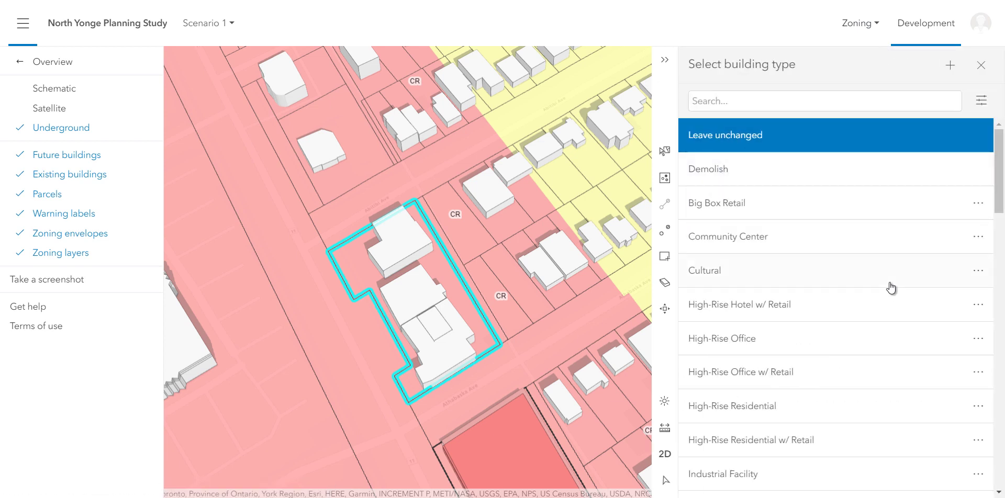
{"action": "scroll", "coordinate": [891, 288], "scroll_direction": "down", "scroll_amount": 2}
{"action": "left_click", "coordinate": [933, 376]}
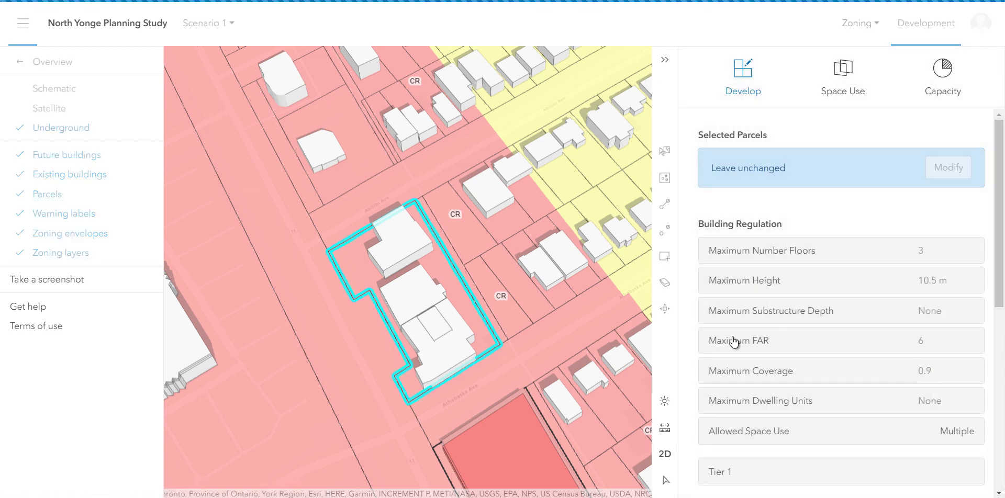
Examine the high-rise in 3D and review the space use, height and floor warnings in its building information against the building regulation
{"action": "right_click_drag", "start_coordinate": [426, 406], "coordinate": [447, 310]}
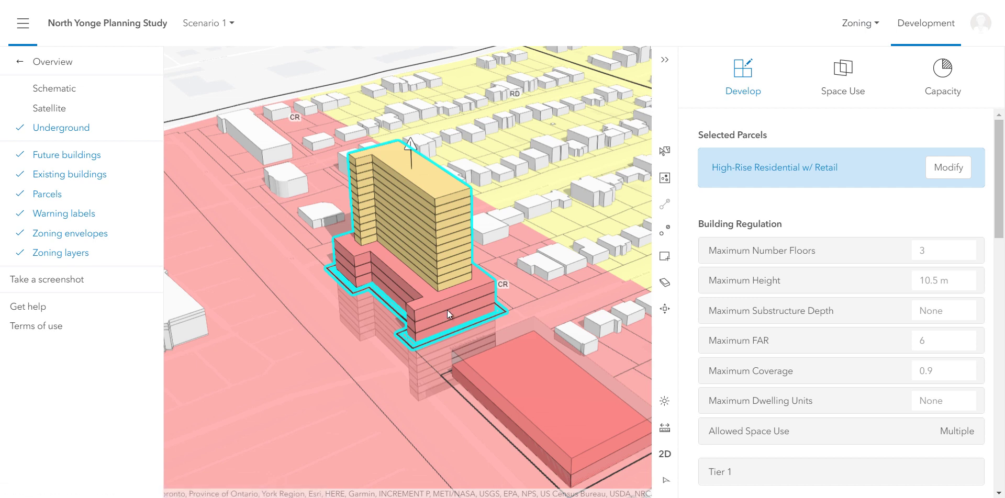
{"action": "right_click_drag", "start_coordinate": [457, 310], "coordinate": [447, 289]}
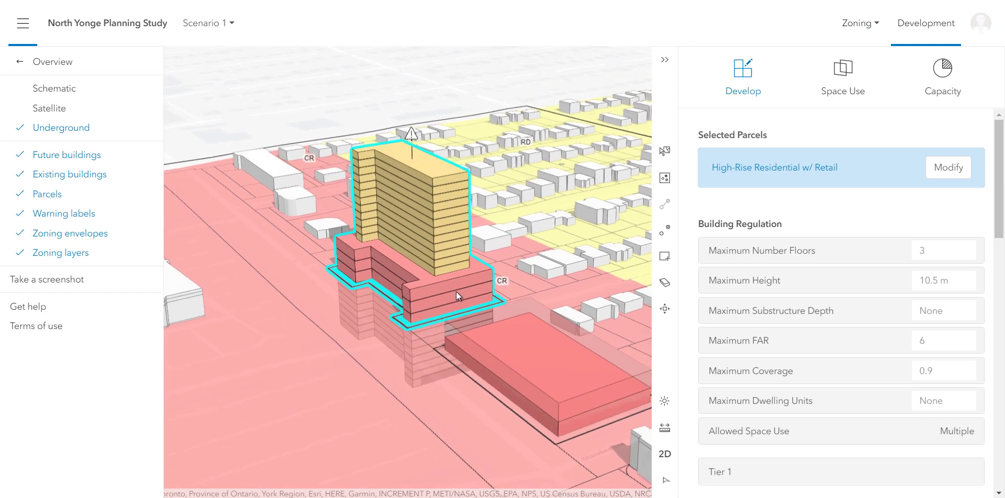
{"action": "left_click_drag", "start_coordinate": [1002, 226], "coordinate": [1001, 422]}
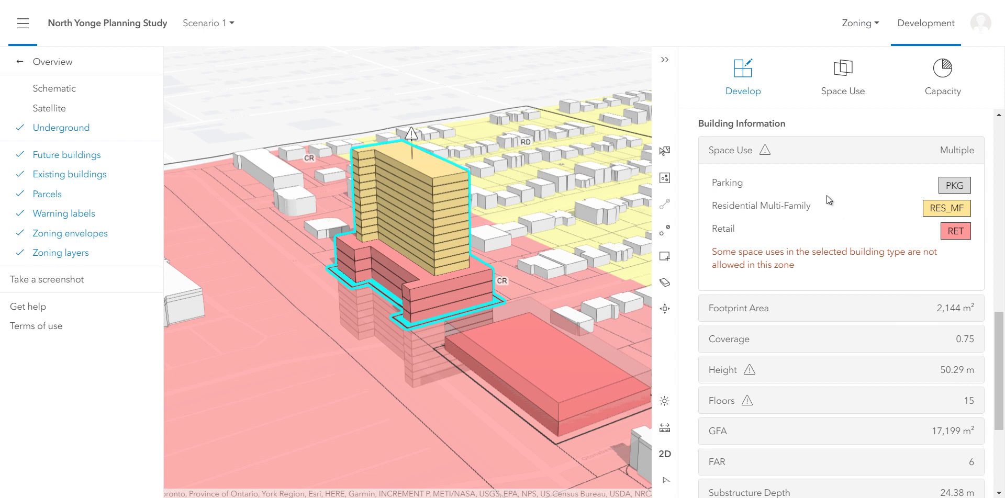
{"action": "left_click", "coordinate": [764, 380]}
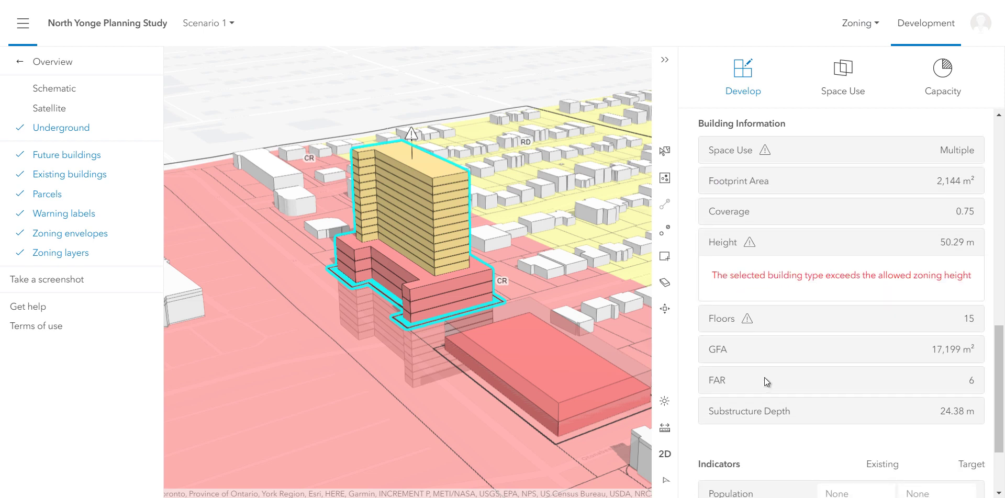
{"action": "left_click", "coordinate": [771, 320]}
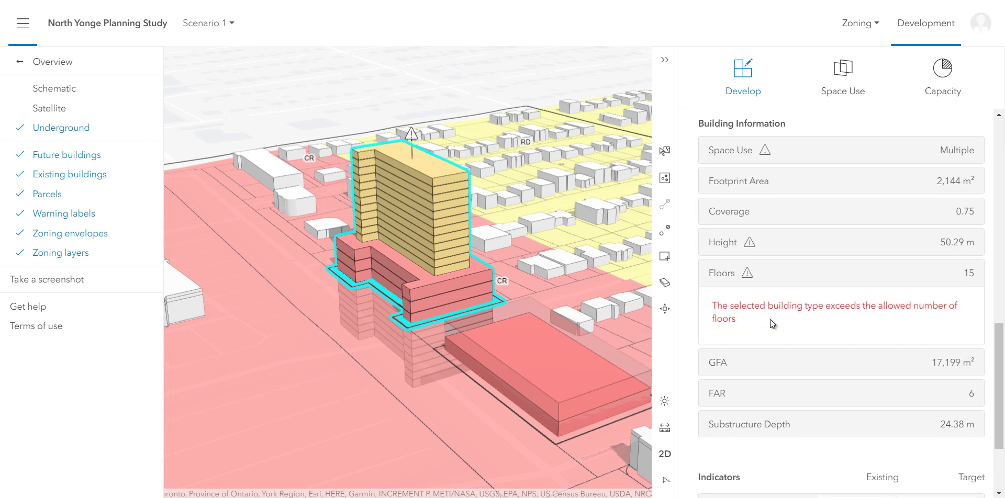
{"action": "left_click", "coordinate": [794, 161]}
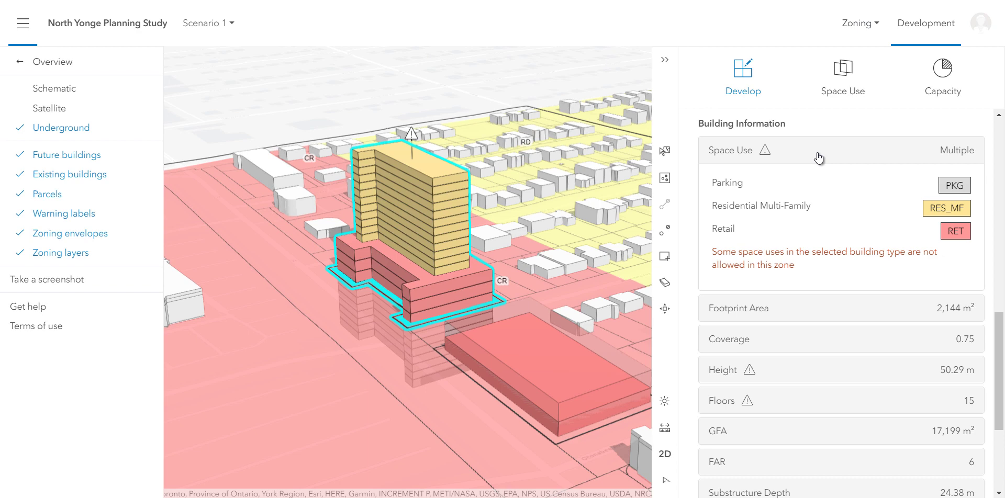
{"action": "left_click_drag", "start_coordinate": [997, 366], "coordinate": [997, 293]}
{"action": "scroll", "coordinate": [997, 293], "scroll_direction": "up", "scroll_amount": 8}
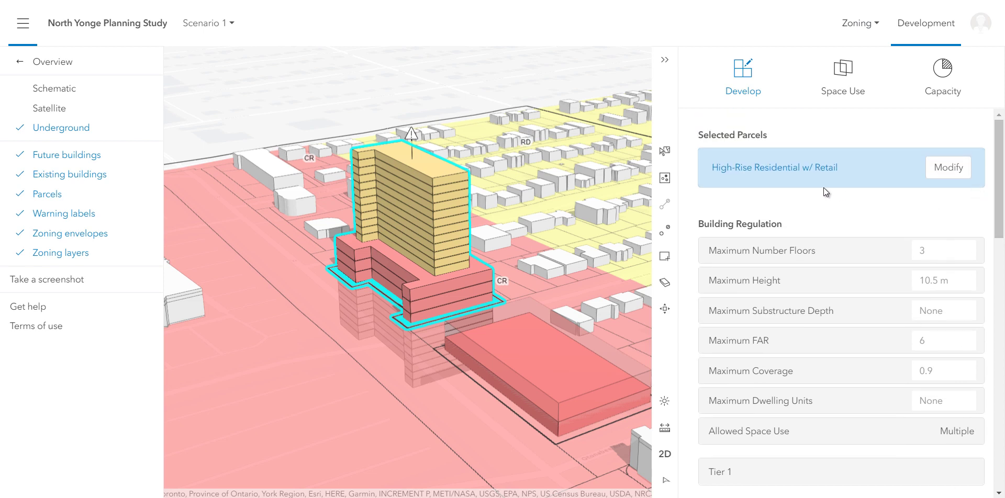
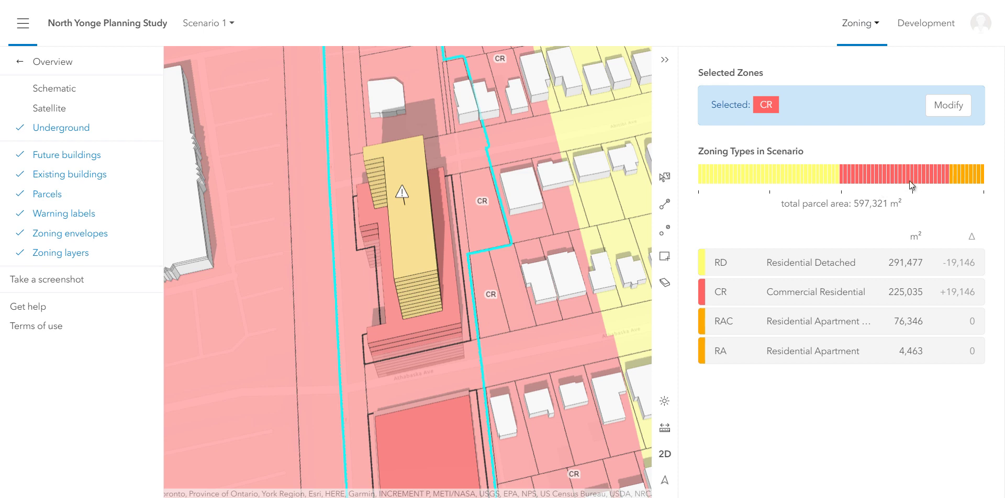
Start a new zoning type for the selected CR zone, labelled CR_New with the description Commercial Residential NEW
{"action": "left_click", "coordinate": [963, 107]}
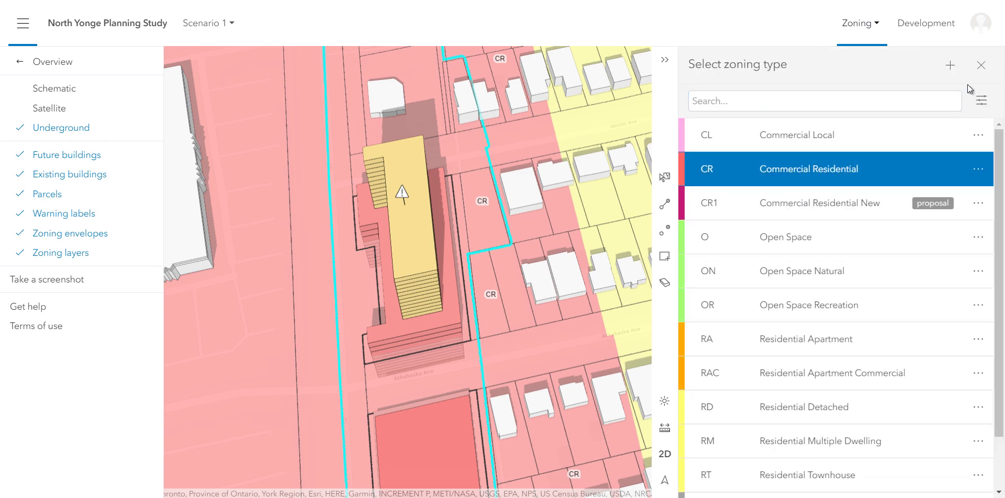
{"action": "left_click", "coordinate": [950, 66]}
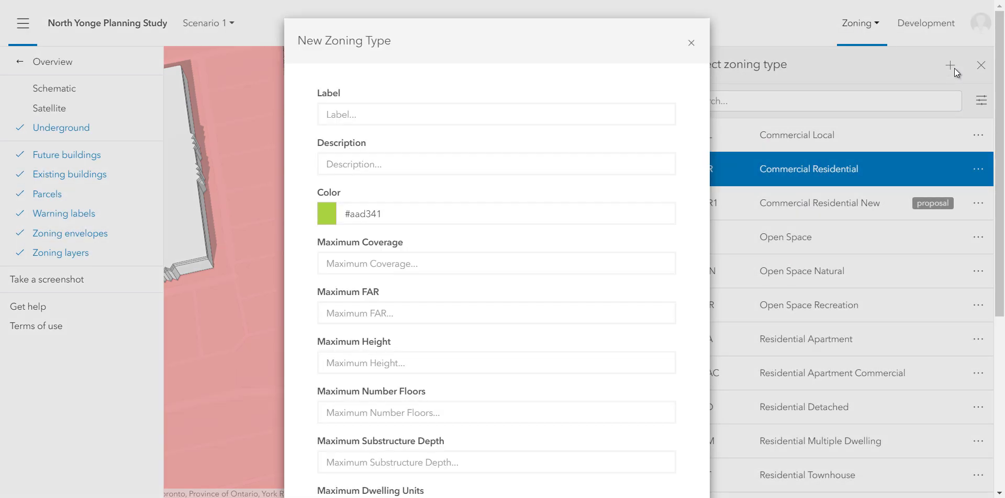
{"action": "left_click", "coordinate": [462, 120]}
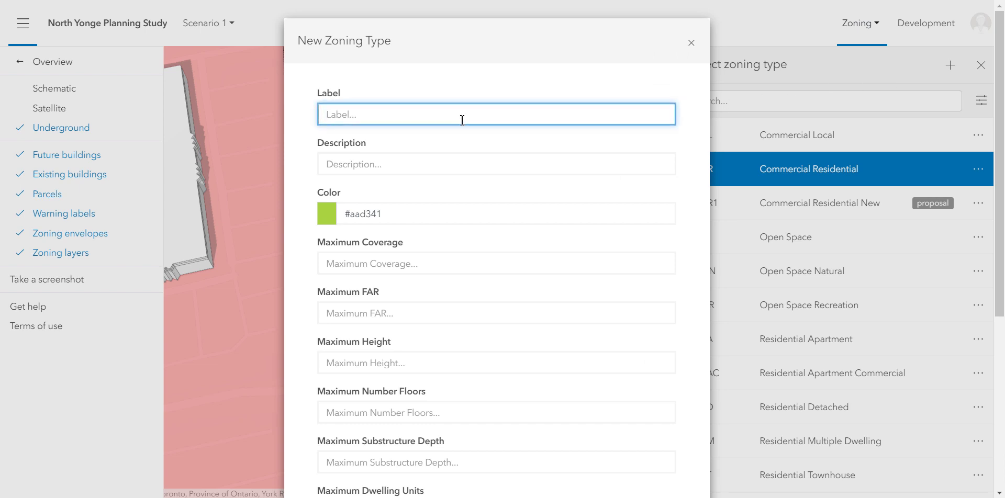
{"action": "type", "text": "CR_New"}
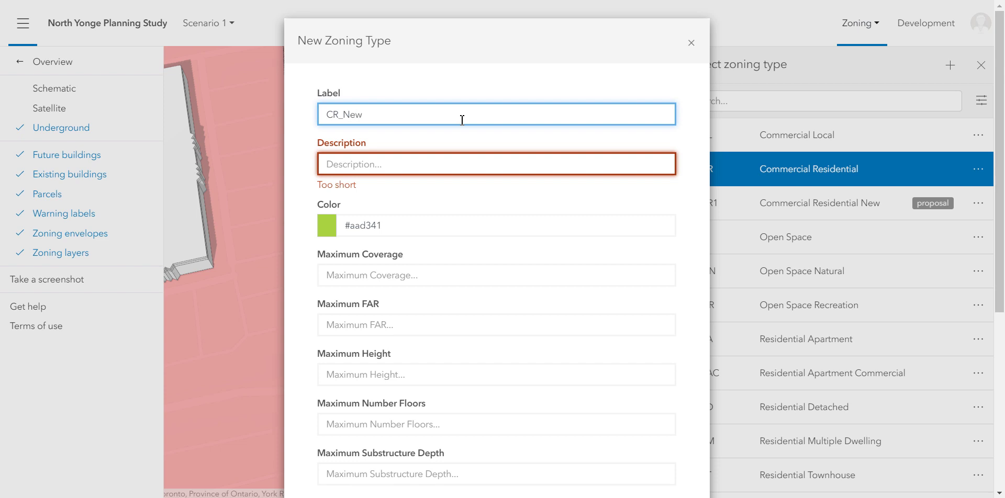
{"action": "key", "text": "Tab"}
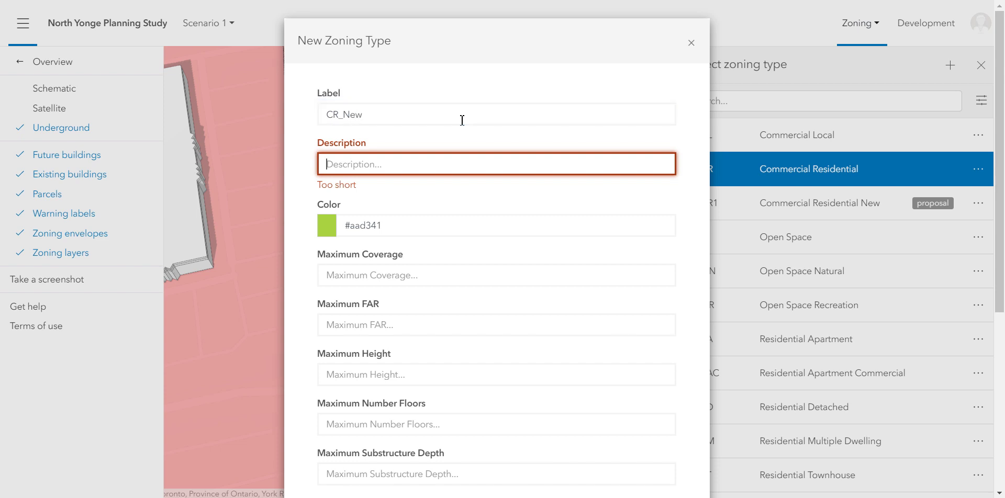
{"action": "type", "text": "Commercial "}
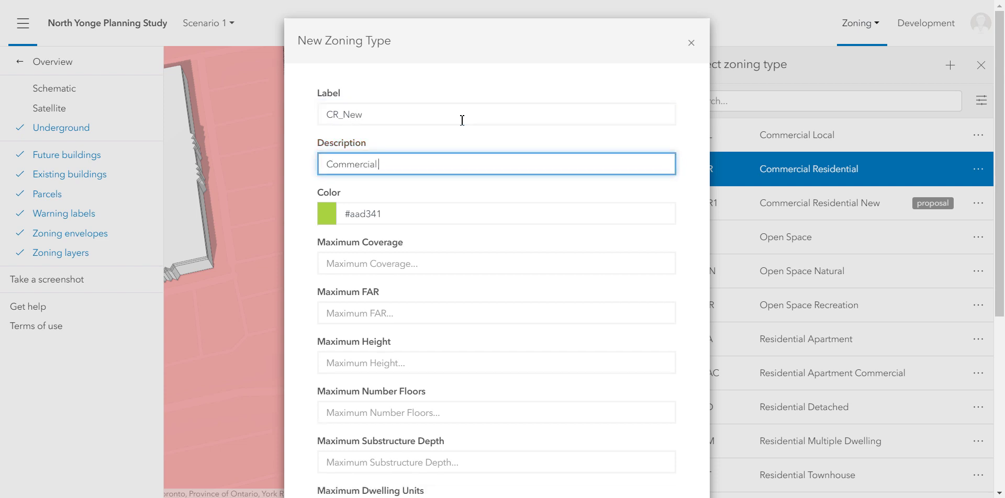
{"action": "type", "text": "Residential NEW"}
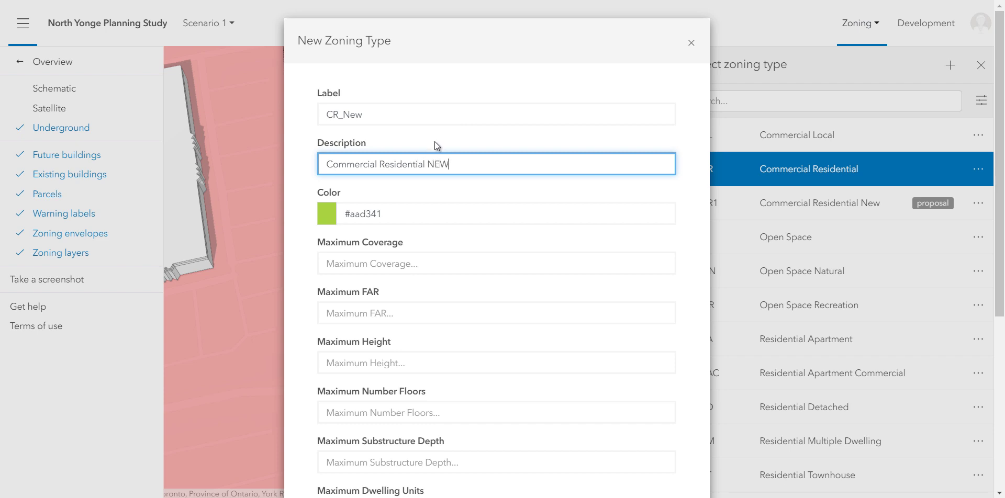
Set the new zoning type's color to bright magenta, #fb05e2
{"action": "left_click", "coordinate": [331, 223]}
{"action": "left_click_drag", "start_coordinate": [432, 296], "coordinate": [440, 301]}
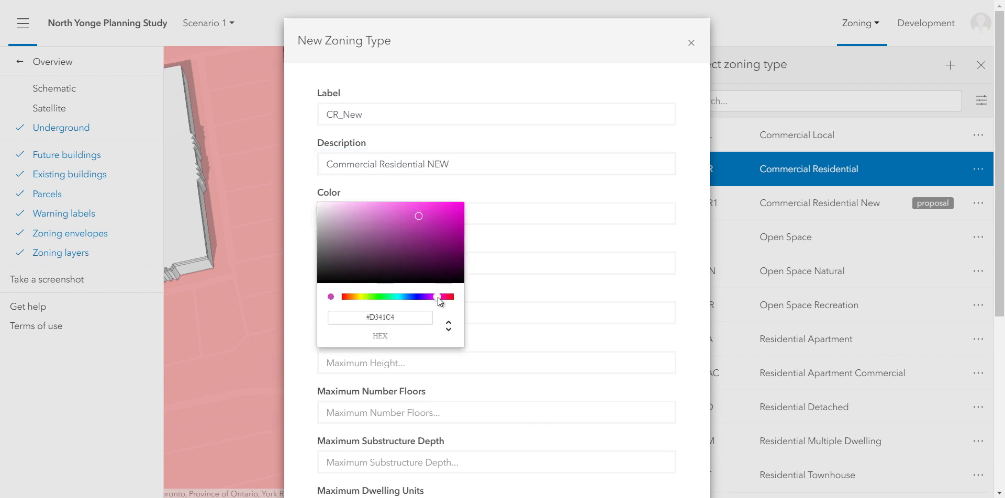
{"action": "left_click_drag", "start_coordinate": [452, 255], "coordinate": [461, 203]}
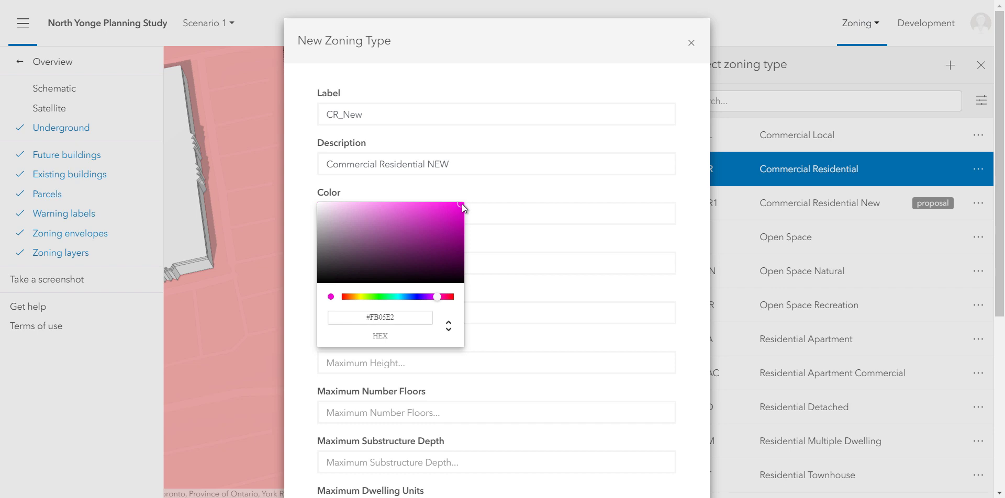
Set the zoning type's maximum coverage to 1, maximum FAR to 10 and maximum height to 100 m
{"action": "left_click", "coordinate": [505, 268]}
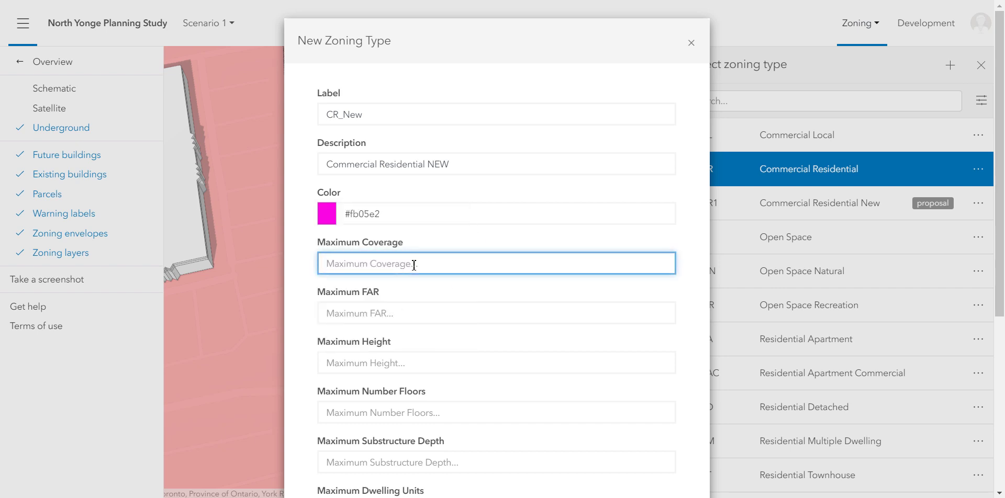
{"action": "type", "text": "1"}
{"action": "key", "text": "Tab"}
{"action": "type", "text": "10"}
{"action": "key", "text": "Tab"}
{"action": "type", "text": "100 m"}
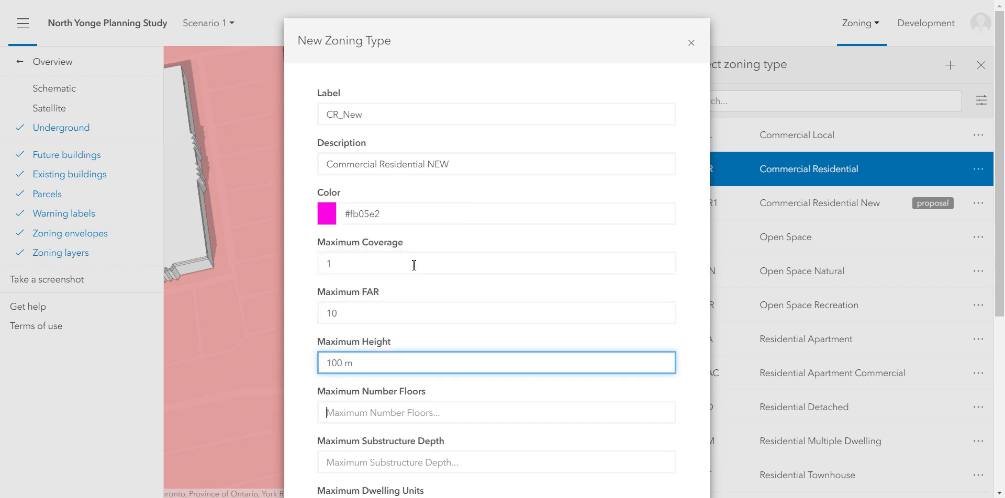
Set the zoning type's maximum number of floors to 30, substructure depth to 20 m and dwelling units to 200 / ha
{"action": "key", "text": "Tab"}
{"action": "type", "text": "30"}
{"action": "key", "text": "Tab"}
{"action": "type", "text": "20 m"}
{"action": "scroll", "coordinate": [413, 266], "scroll_direction": "down", "scroll_amount": 5}
{"action": "key", "text": "Tab"}
{"action": "type", "text": "200"}
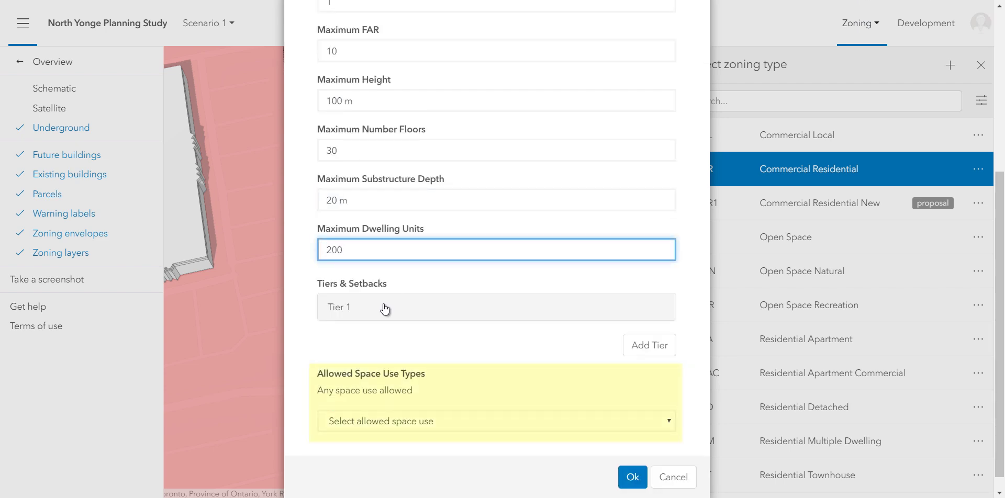
{"action": "key", "text": "Tab"}
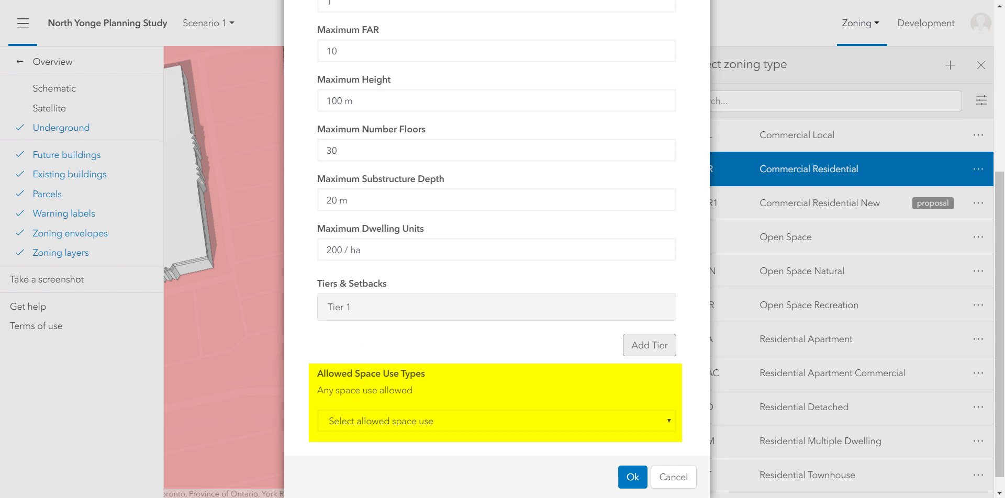
{"action": "key", "text": "Tab"}
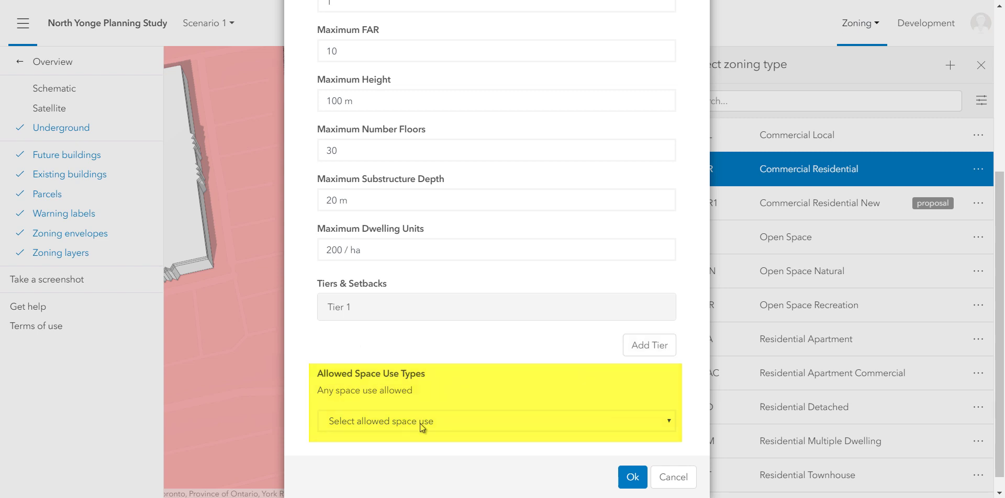
Allow the Residential Multi-Family and Residential Single-Family space uses in the new zoning type
{"action": "left_click", "coordinate": [466, 420]}
{"action": "scroll", "coordinate": [439, 392], "scroll_direction": "down", "scroll_amount": 1}
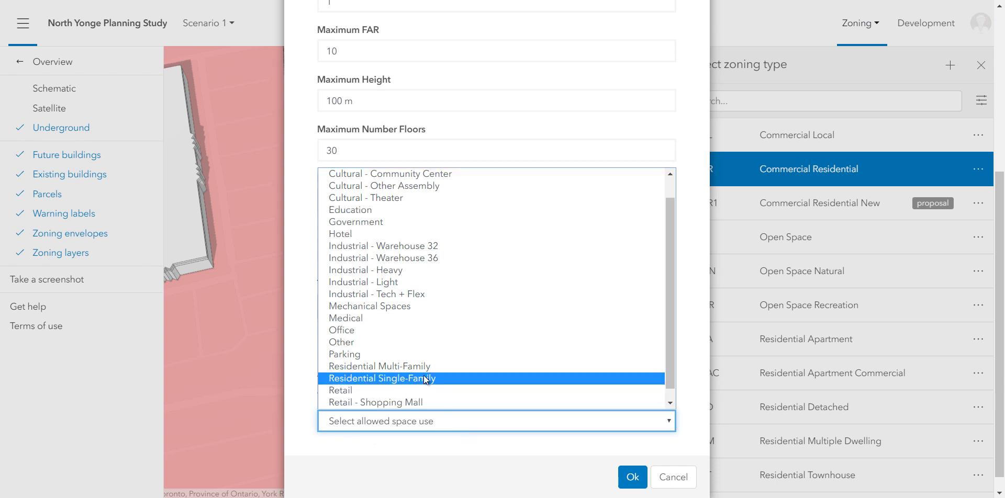
{"action": "left_click", "coordinate": [418, 374]}
{"action": "left_click", "coordinate": [442, 437]}
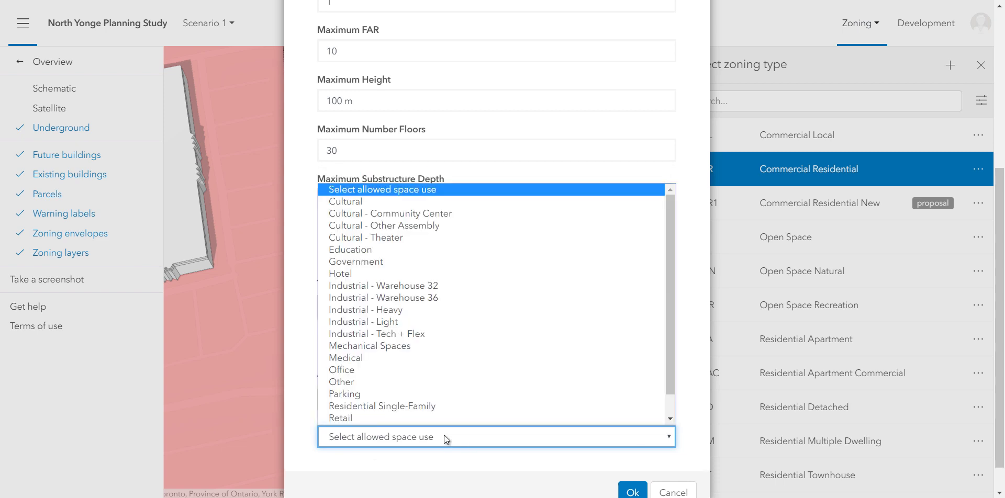
{"action": "left_click", "coordinate": [431, 407]}
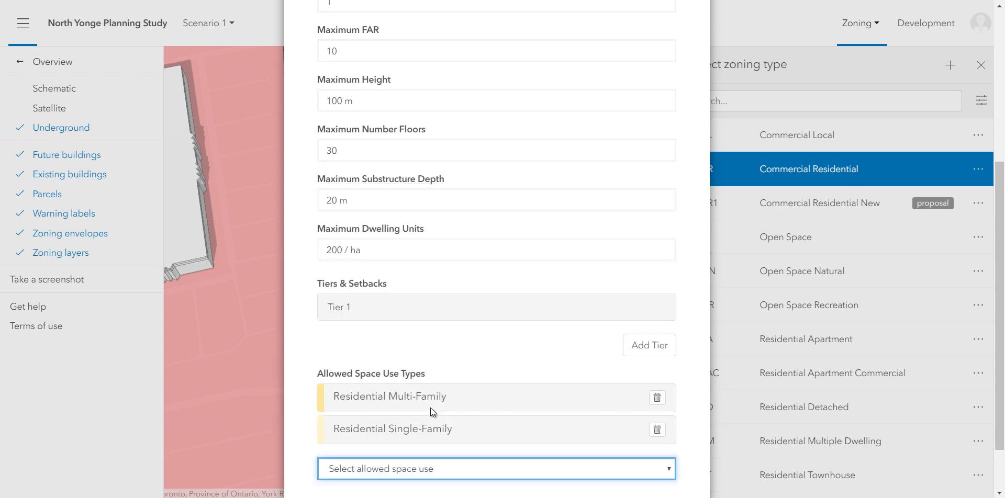
Allow the Retail, Retail - Shopping Mall, Retail - Big Box and Parking space uses in the new zoning type
{"action": "left_click", "coordinate": [453, 466]}
{"action": "left_click", "coordinate": [436, 428]}
{"action": "scroll", "coordinate": [445, 447], "scroll_direction": "down", "scroll_amount": 2}
{"action": "left_click", "coordinate": [446, 409]}
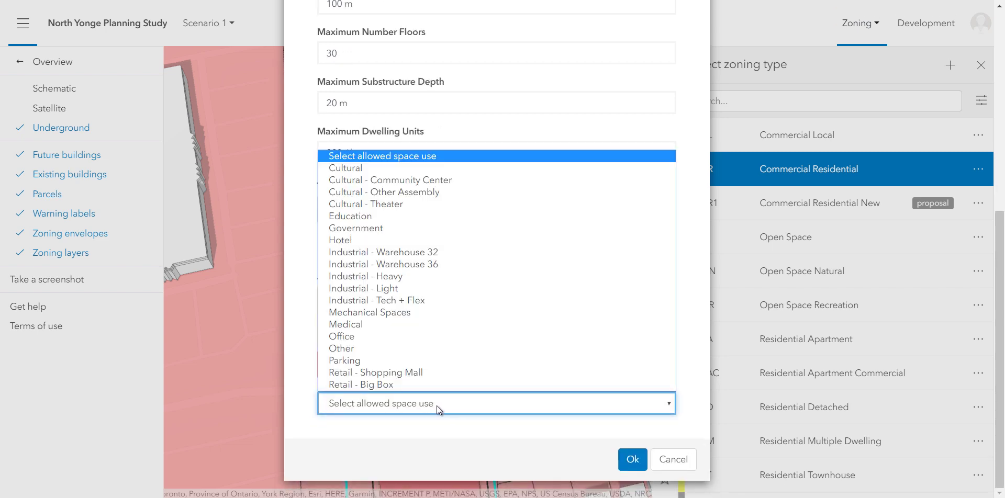
{"action": "left_click", "coordinate": [414, 372]}
{"action": "left_click", "coordinate": [446, 430]}
{"action": "left_click", "coordinate": [429, 417]}
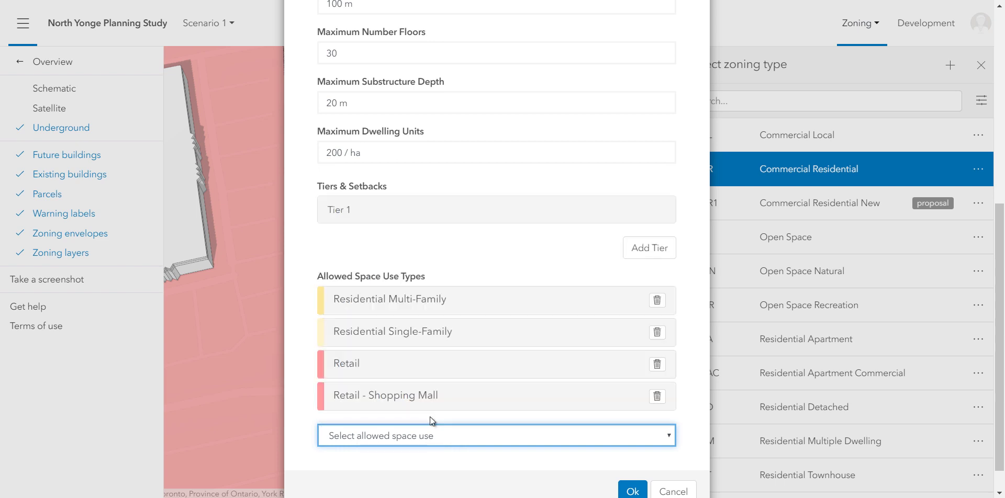
{"action": "left_click", "coordinate": [451, 465]}
{"action": "left_click", "coordinate": [441, 451]}
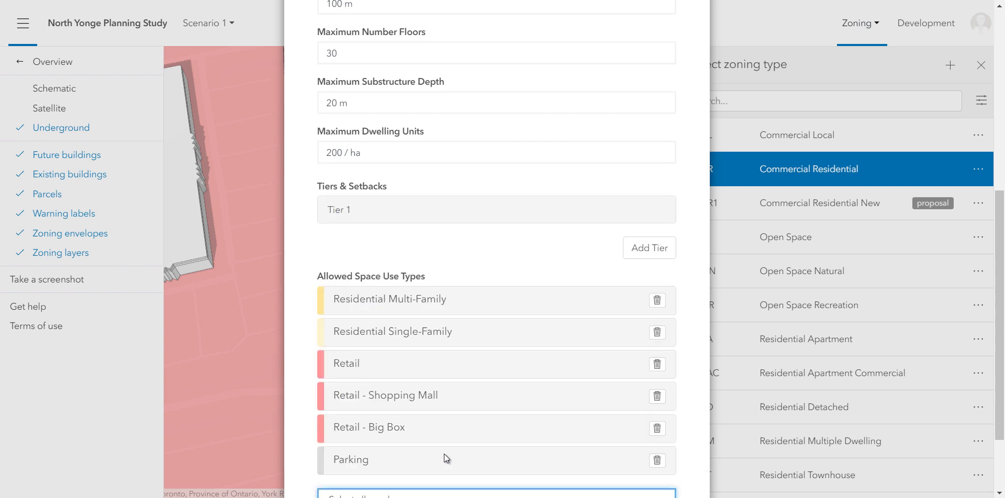
{"action": "scroll", "coordinate": [450, 455], "scroll_direction": "down", "scroll_amount": 2}
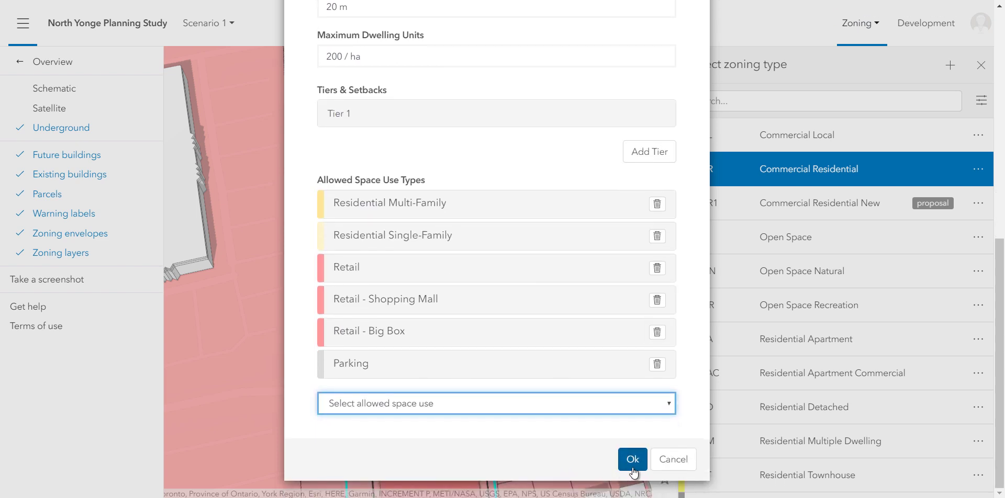
Save the new zoning type and assign CR_New to the selected zone
{"action": "left_click", "coordinate": [632, 467]}
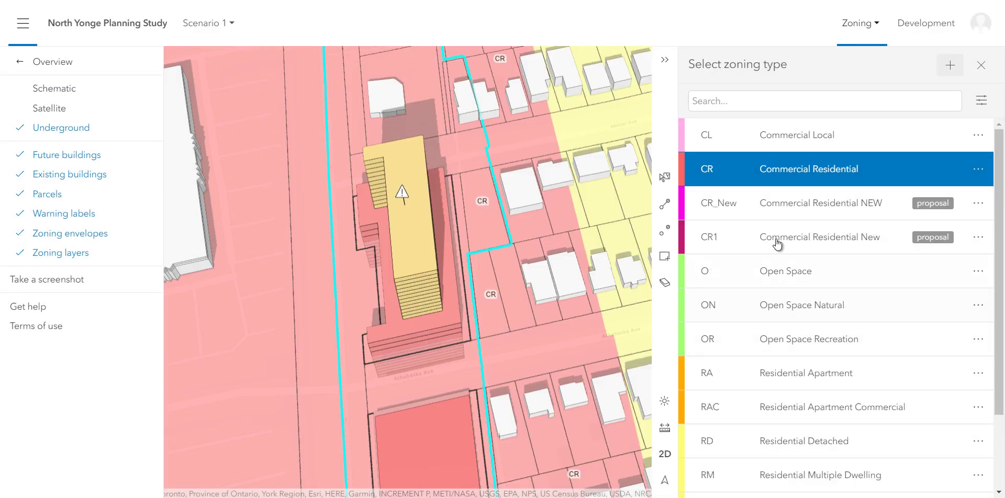
{"action": "left_click", "coordinate": [833, 210]}
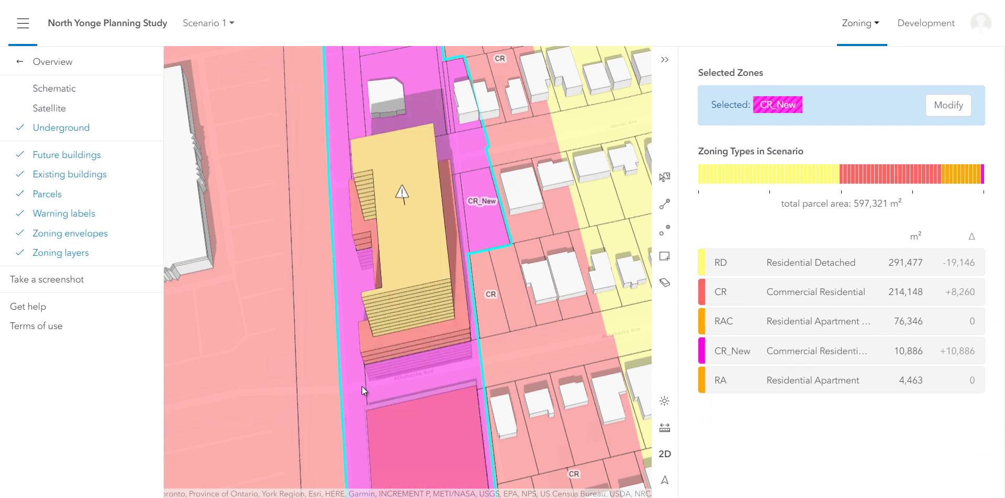
{"action": "right_click_drag", "start_coordinate": [372, 379], "coordinate": [451, 335]}
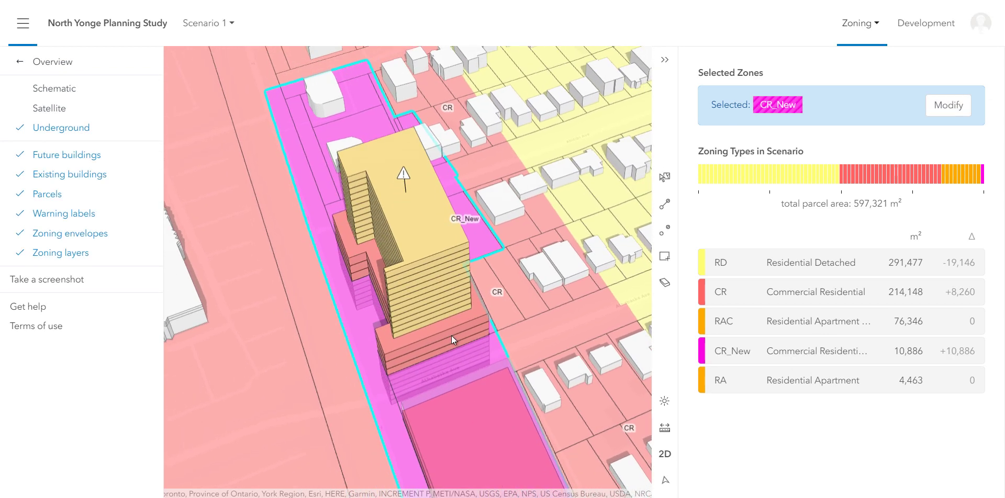
Select the high-rise's parcel for development and examine the height and floor warnings in its building information
{"action": "left_click", "coordinate": [931, 34]}
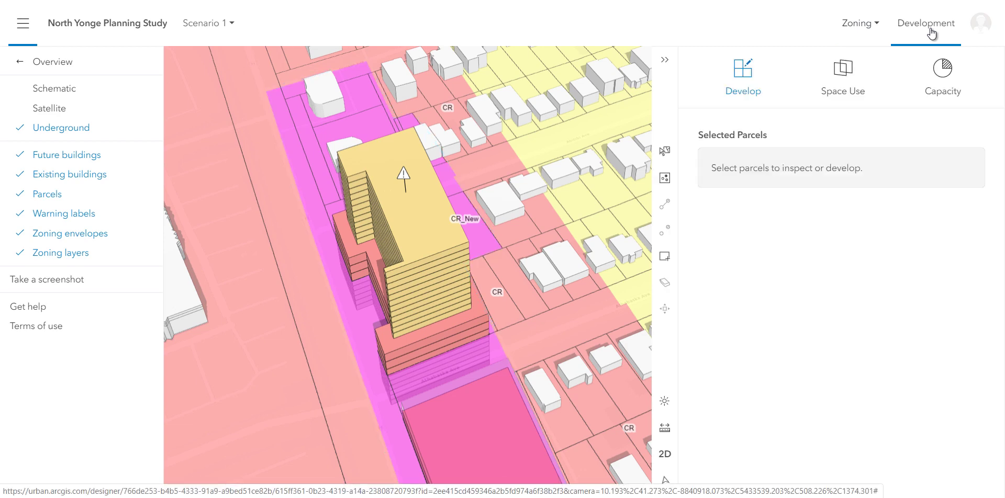
{"action": "left_click", "coordinate": [422, 267]}
{"action": "scroll", "coordinate": [1001, 262], "scroll_direction": "down", "scroll_amount": 3}
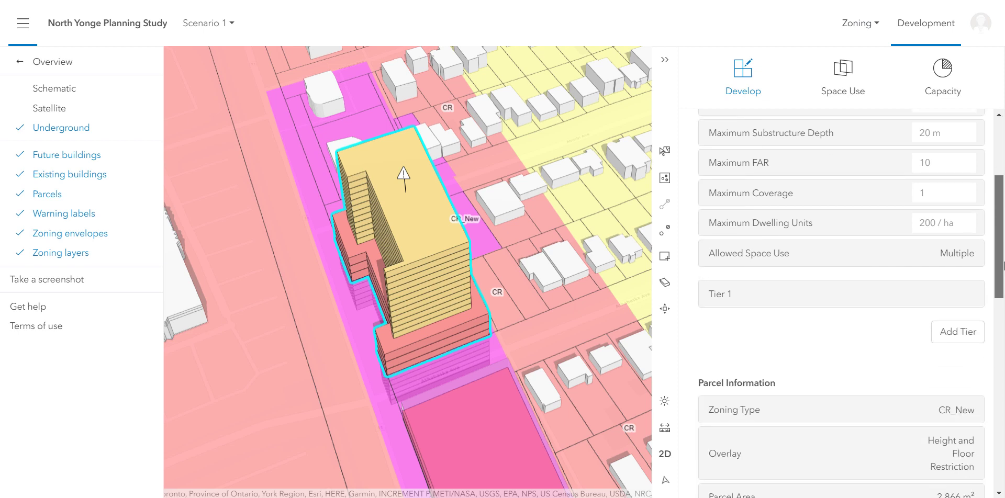
{"action": "scroll", "coordinate": [1002, 265], "scroll_direction": "down", "scroll_amount": 8}
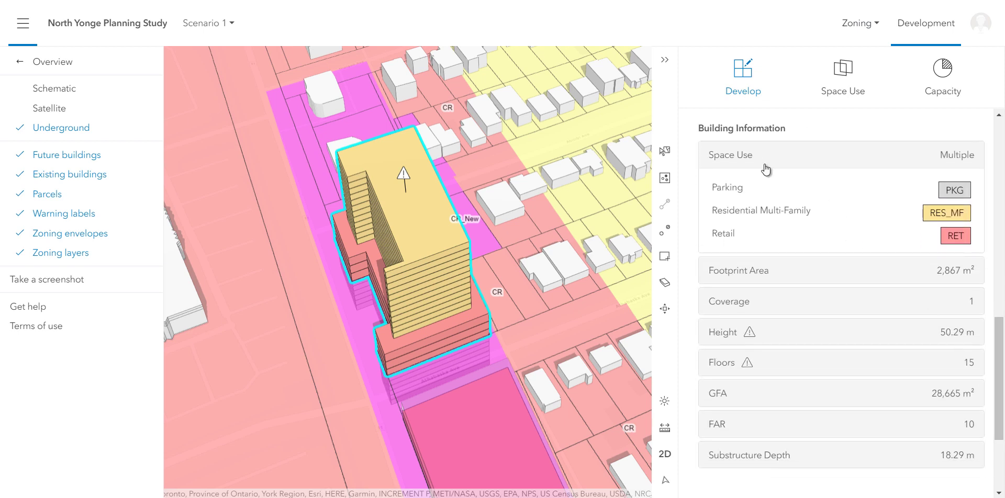
{"action": "left_click", "coordinate": [785, 337]}
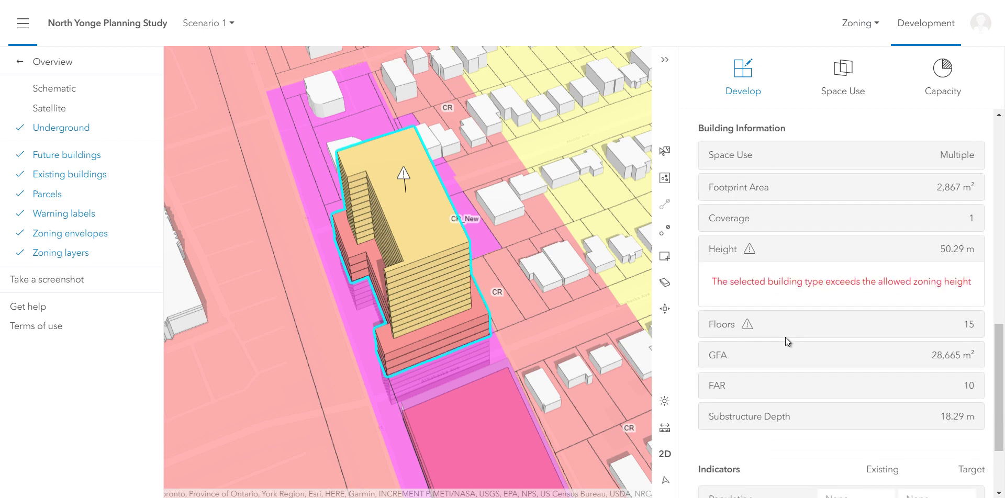
{"action": "left_click", "coordinate": [779, 333]}
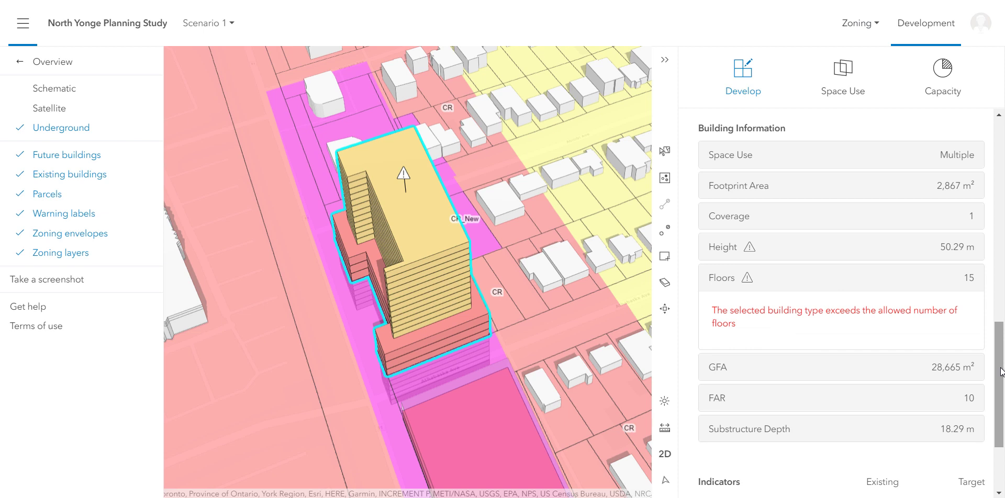
Override the high-rise parcel's building regulations with a maximum height of 100 m and a maximum of 50 floors
{"action": "left_click_drag", "start_coordinate": [1001, 372], "coordinate": [1002, 183]}
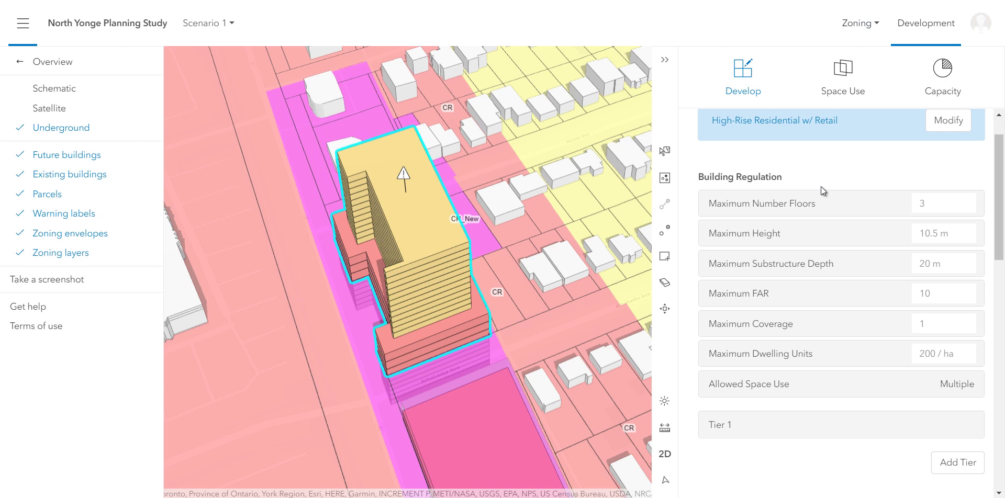
{"action": "left_click", "coordinate": [898, 237]}
{"action": "type", "text": "100"}
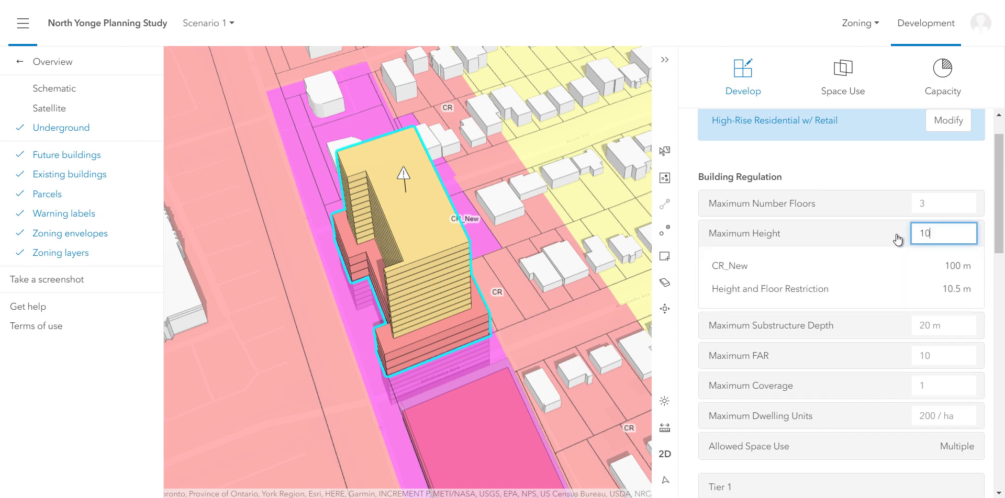
{"action": "left_click", "coordinate": [942, 204]}
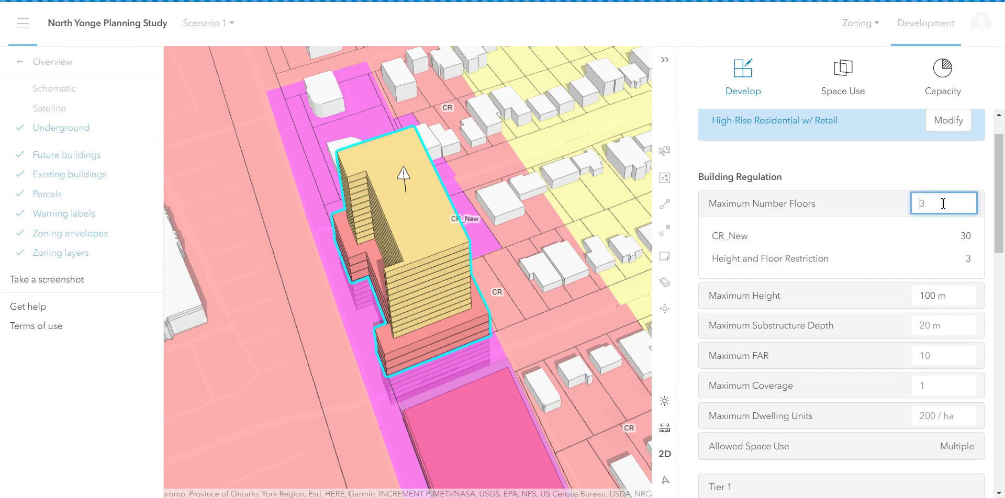
{"action": "type", "text": "50"}
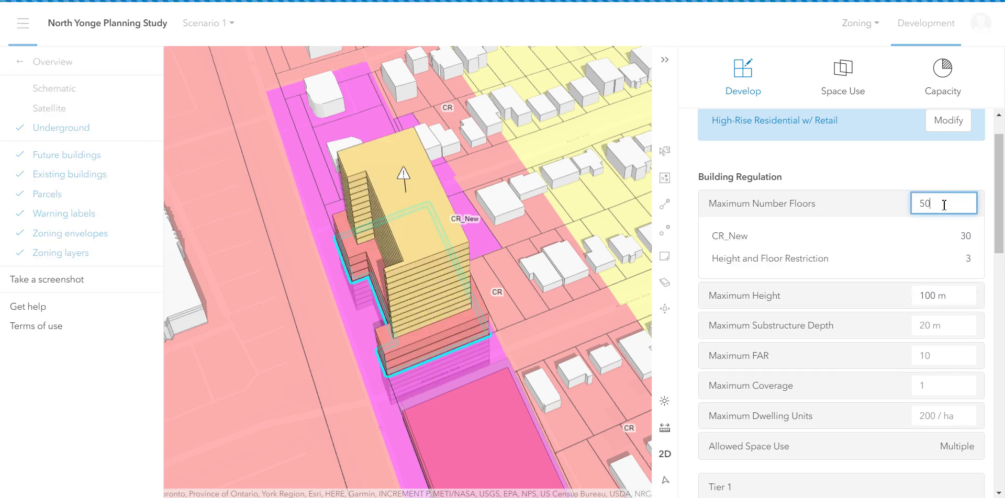
{"action": "key", "text": "Return"}
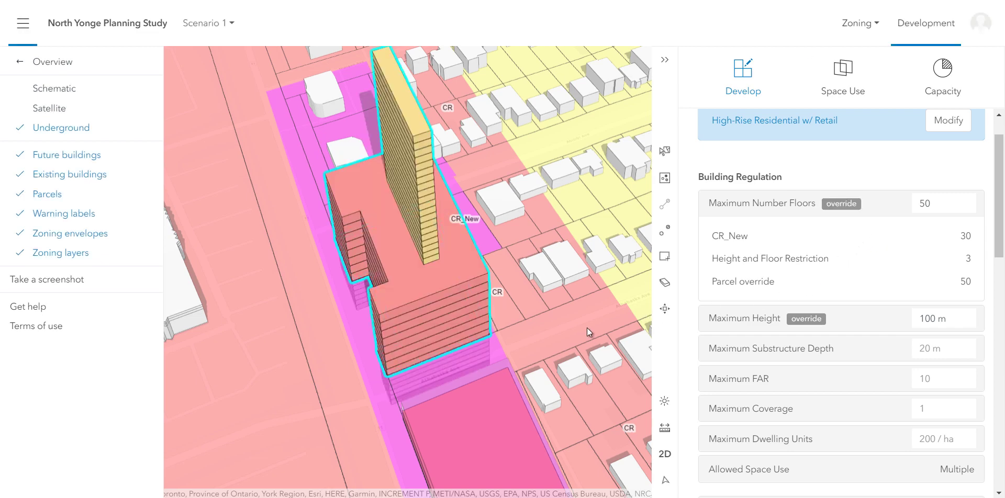
Override the high-rise parcel's maximum FAR with 20, and select the undeveloped parcel next to it
{"action": "left_click_drag", "start_coordinate": [587, 330], "coordinate": [519, 262]}
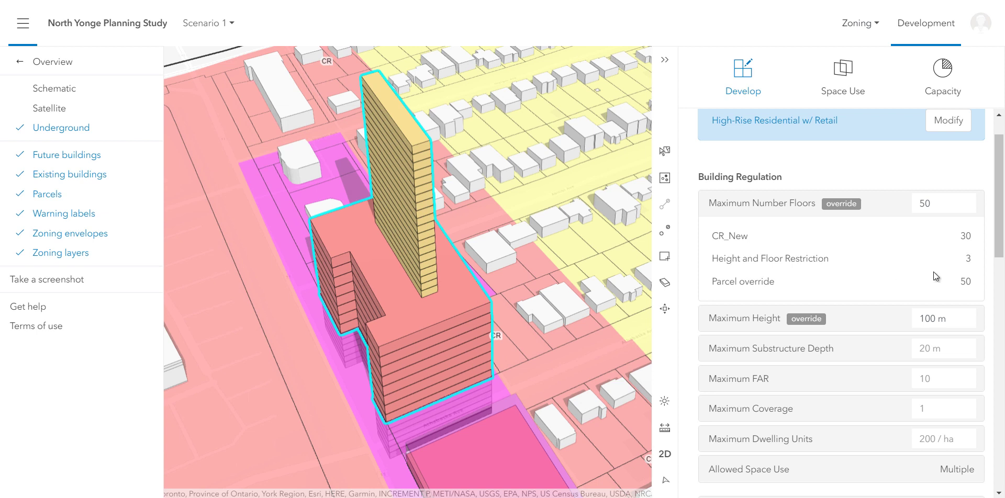
{"action": "left_click", "coordinate": [931, 379]}
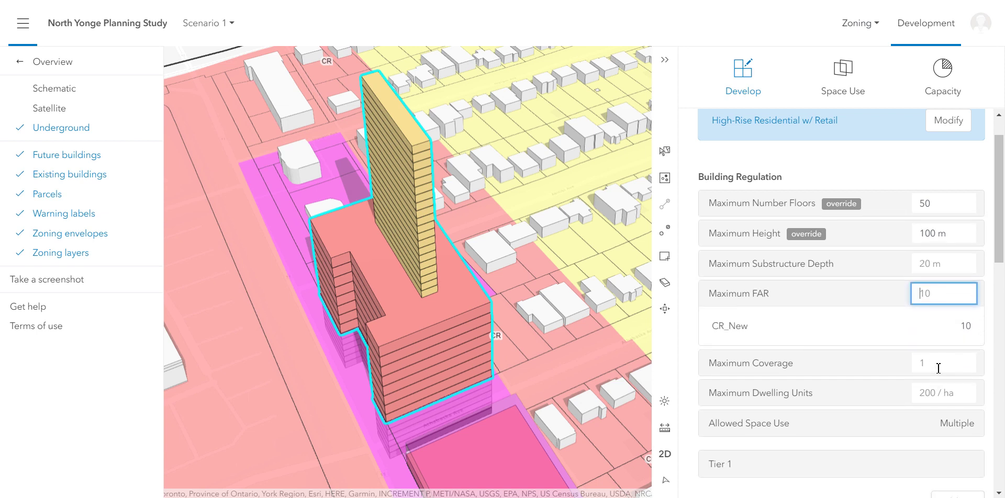
{"action": "type", "text": "20"}
{"action": "key", "text": "Return"}
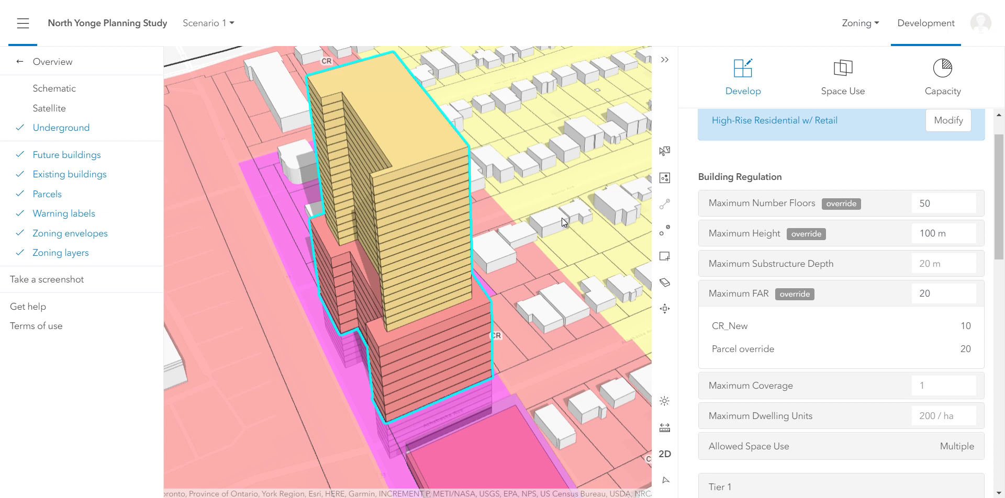
{"action": "right_click_drag", "start_coordinate": [561, 218], "coordinate": [450, 244]}
{"action": "scroll", "coordinate": [441, 242], "scroll_direction": "down", "scroll_amount": 5}
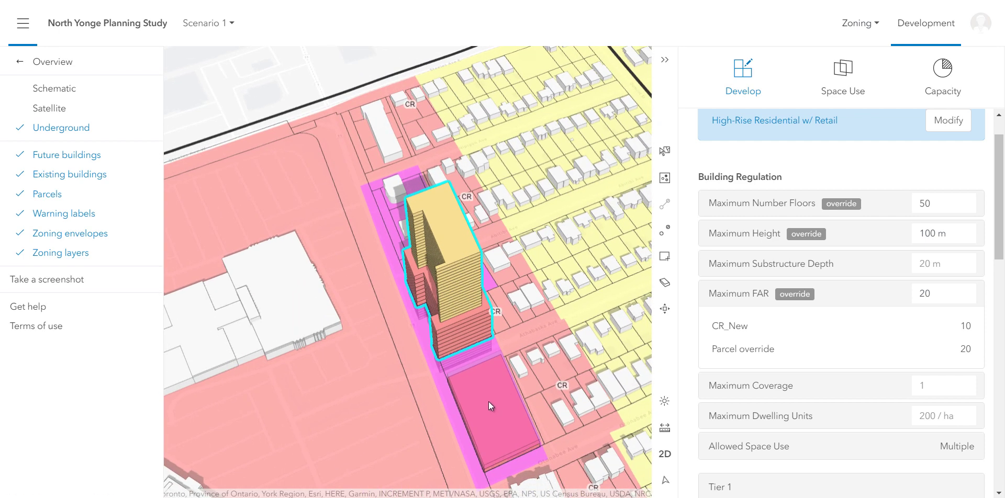
{"action": "left_click", "coordinate": [489, 401]}
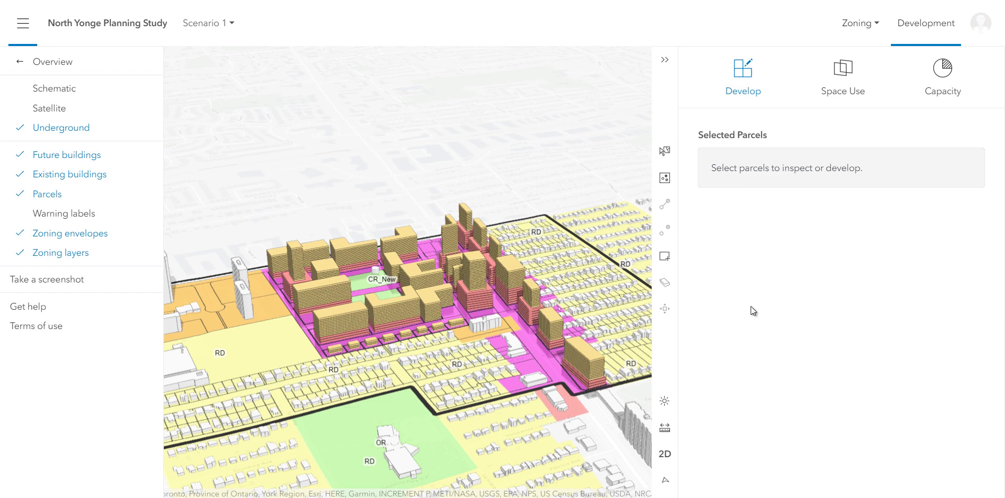
Review the scenario's space use types, including the parameters of Retail and Residential Multi-Family
{"action": "left_click", "coordinate": [859, 82]}
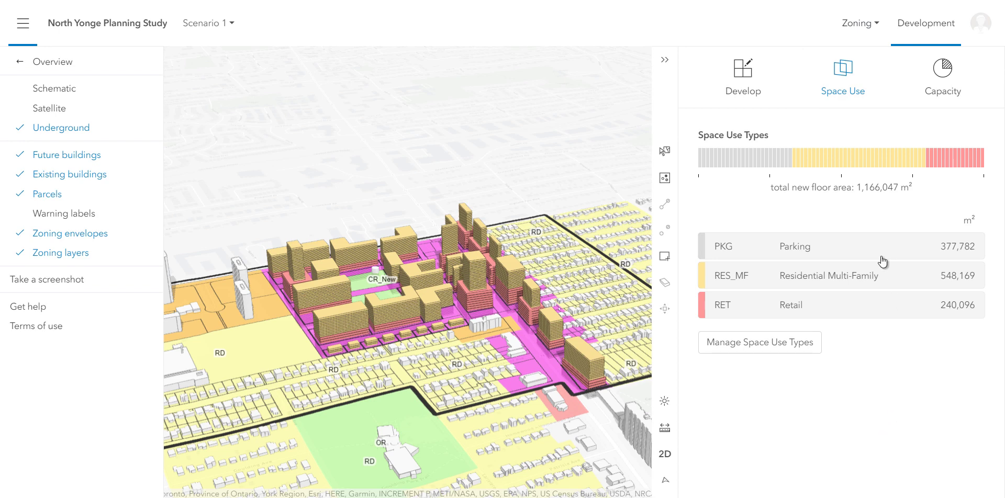
{"action": "left_click", "coordinate": [873, 310]}
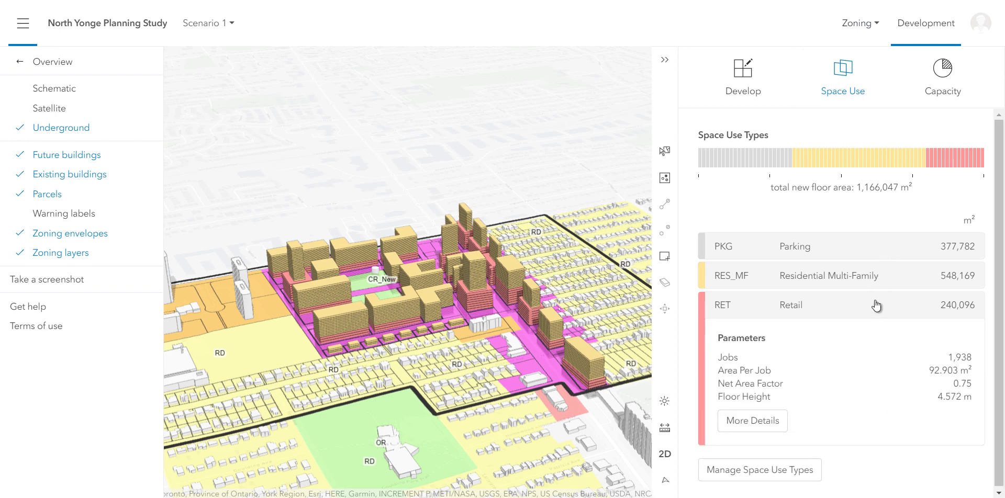
{"action": "left_click", "coordinate": [900, 281]}
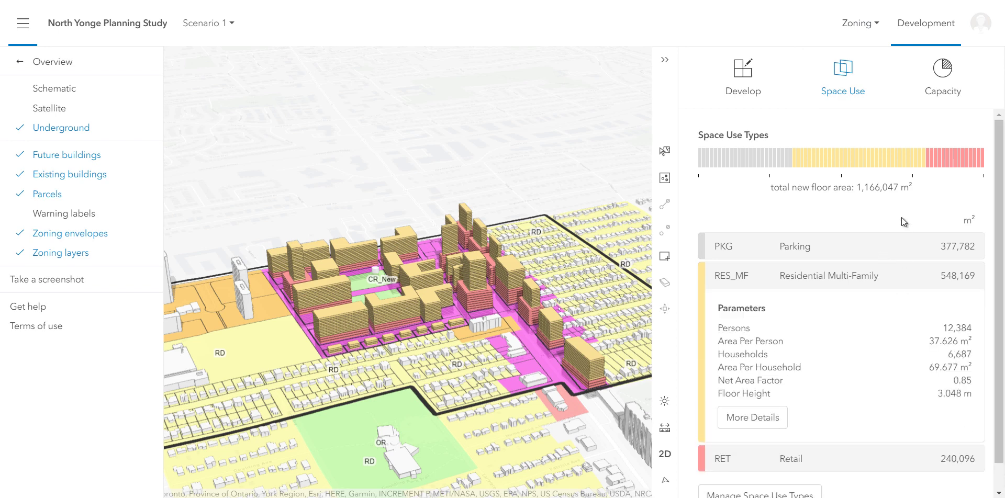
{"action": "scroll", "coordinate": [899, 220], "scroll_direction": "down", "scroll_amount": 1}
{"action": "scroll", "coordinate": [897, 226], "scroll_direction": "up", "scroll_amount": 1}
Set the study area's population capacity target to 12,000
{"action": "left_click", "coordinate": [950, 92]}
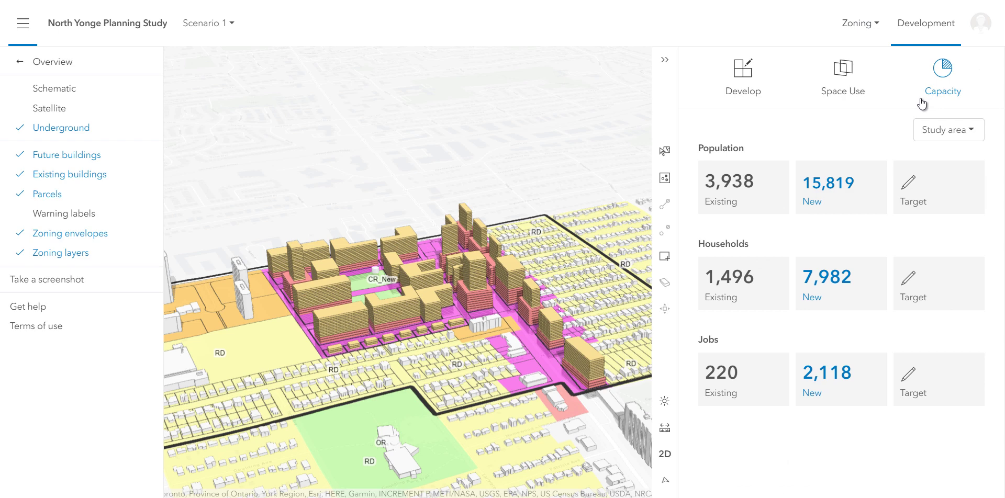
{"action": "left_click", "coordinate": [912, 180]}
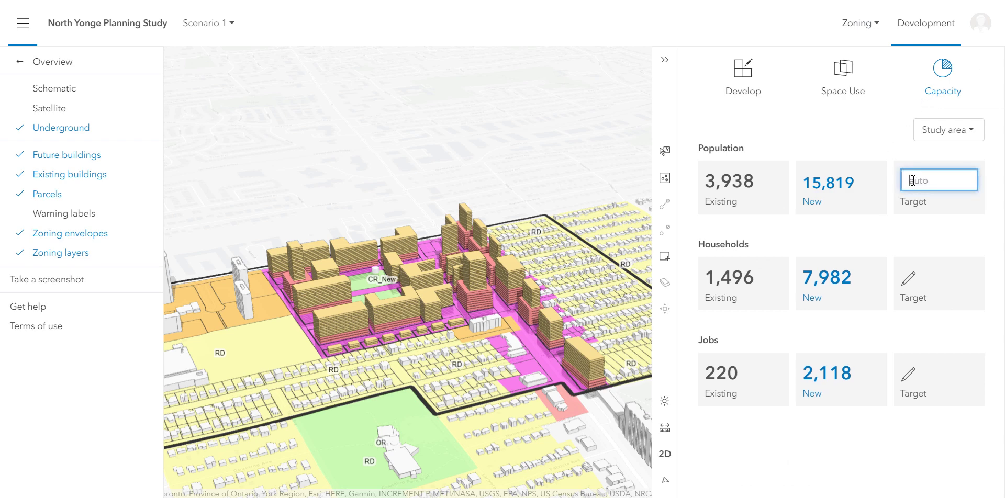
{"action": "type", "text": "5000"}
{"action": "key", "text": "Return"}
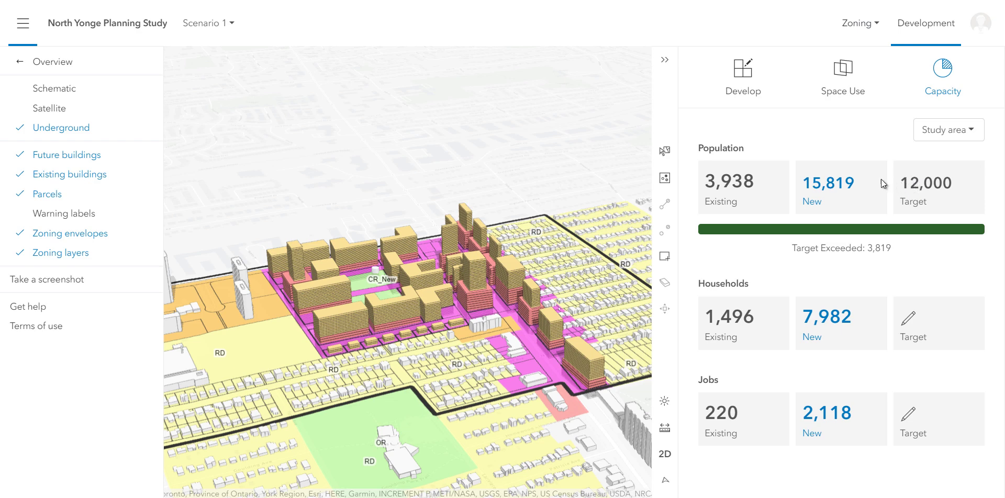
Publish Scenario 1 as a draft shared with design, including the Future Buildings, Zoning and Study Area layers
{"action": "left_click", "coordinate": [235, 28]}
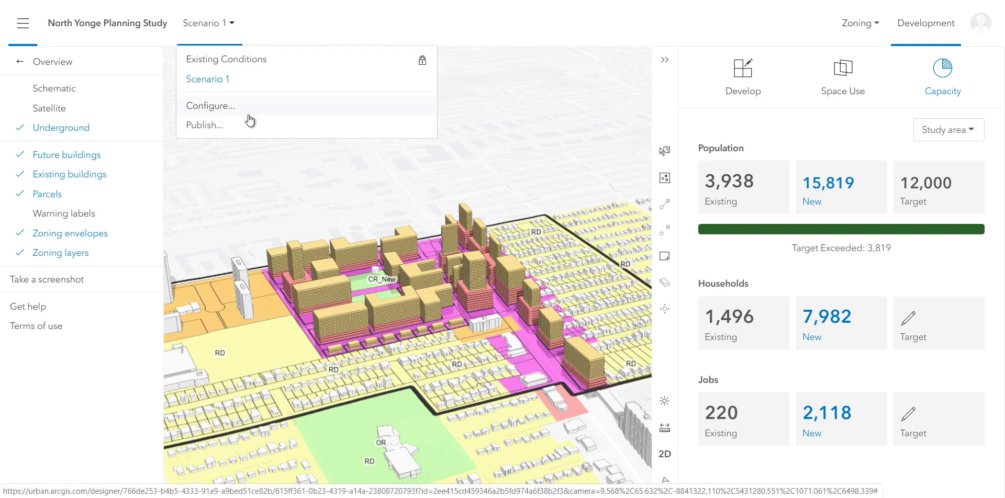
{"action": "left_click", "coordinate": [205, 132]}
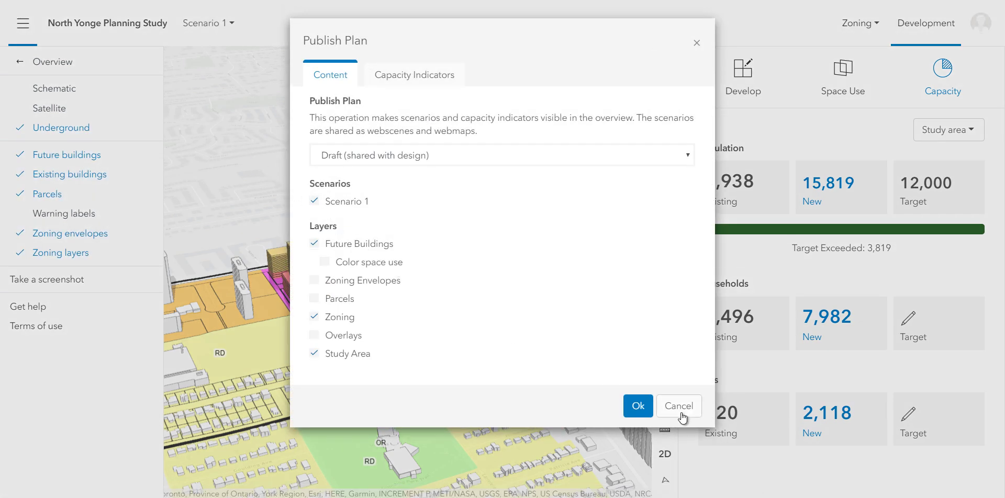
{"action": "left_click", "coordinate": [638, 406]}
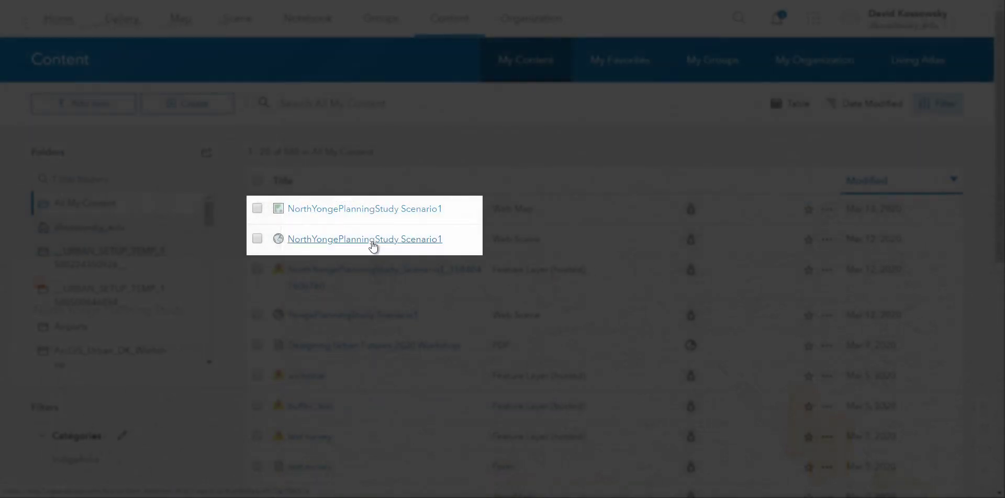
Open the published NorthYongePlanningStudy Scenario1 web scene from the ArcGIS content and examine its 3D buildings and zoning
{"action": "left_click", "coordinate": [373, 242]}
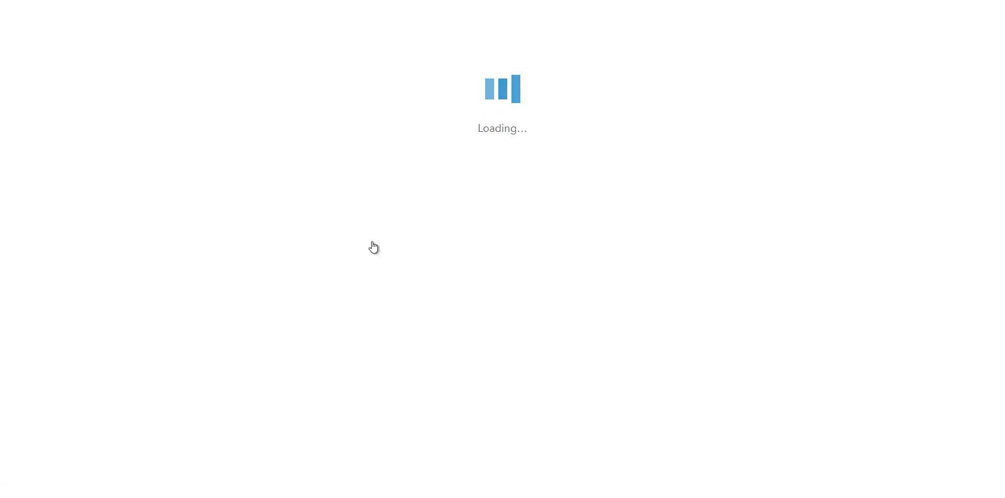
{"action": "left_click", "coordinate": [901, 110]}
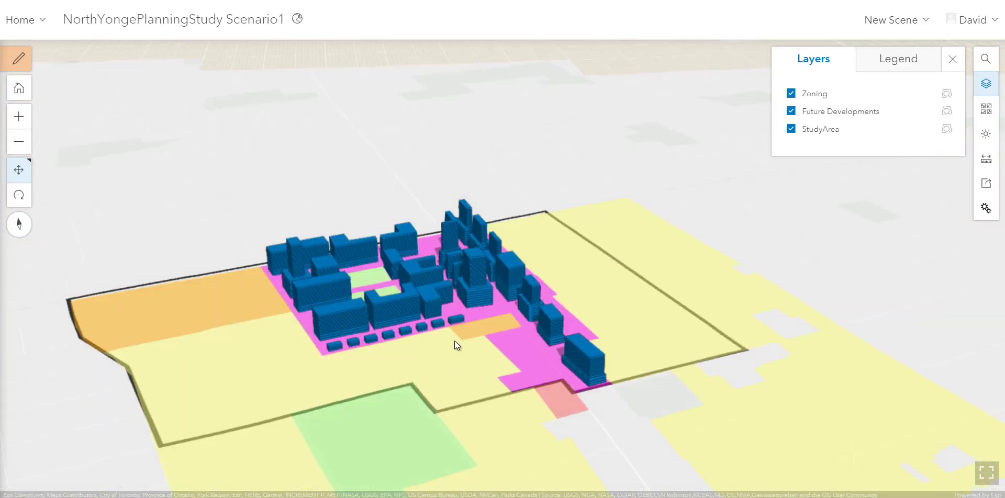
{"action": "left_click_drag", "start_coordinate": [467, 348], "coordinate": [388, 364]}
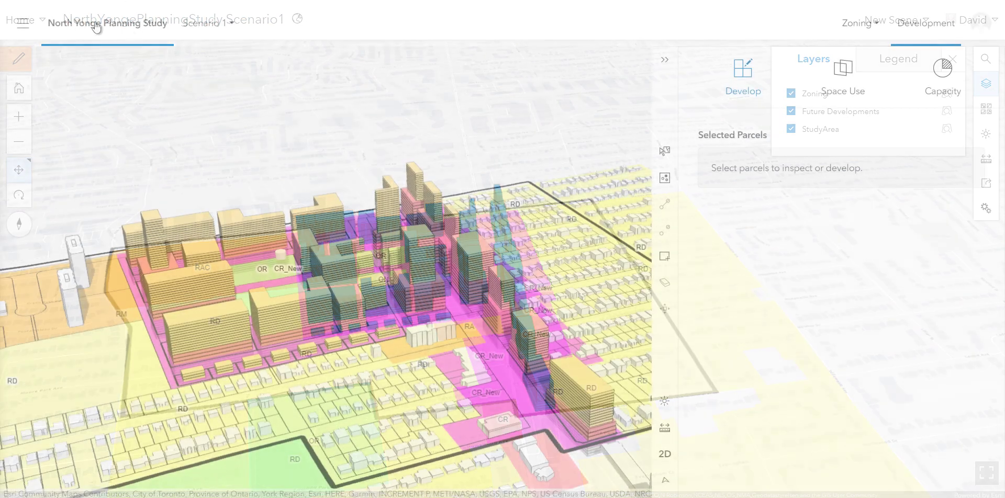
Save a screenshot of the 3D scene, cropped to a rectangle around the new developments and the CR_New corridor
{"action": "left_click", "coordinate": [23, 24]}
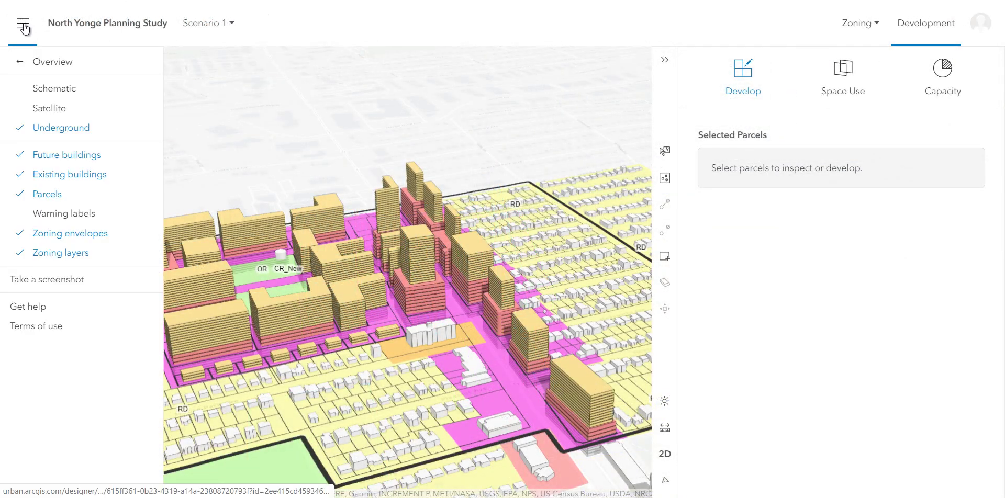
{"action": "left_click", "coordinate": [32, 280]}
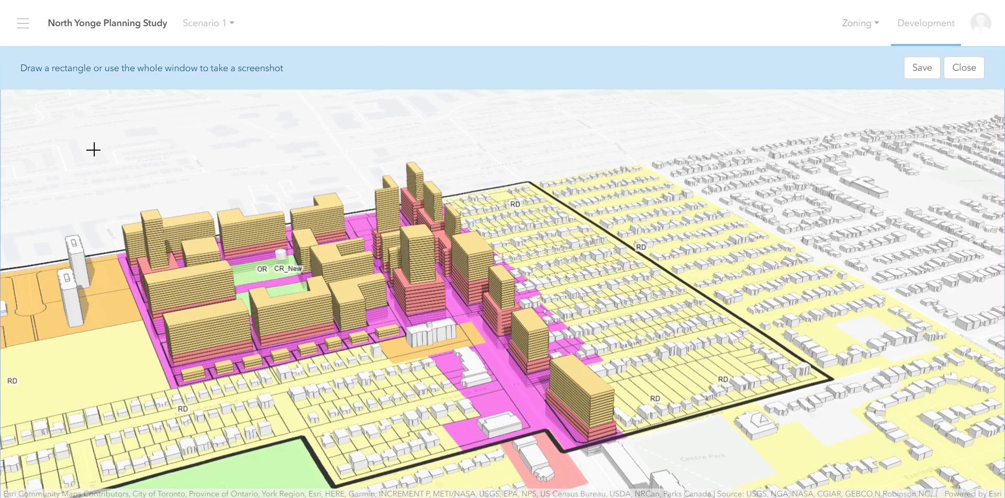
{"action": "left_click_drag", "start_coordinate": [92, 147], "coordinate": [647, 462]}
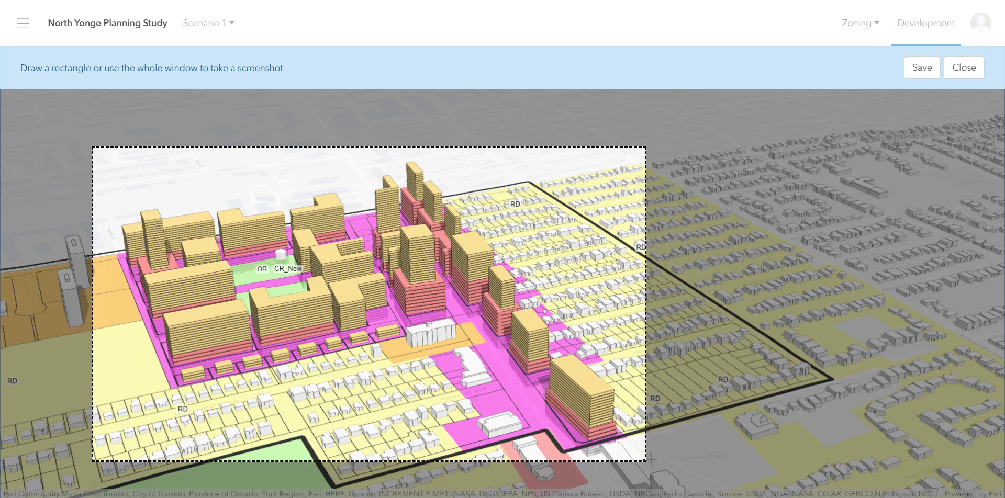
{"action": "left_click", "coordinate": [913, 73]}
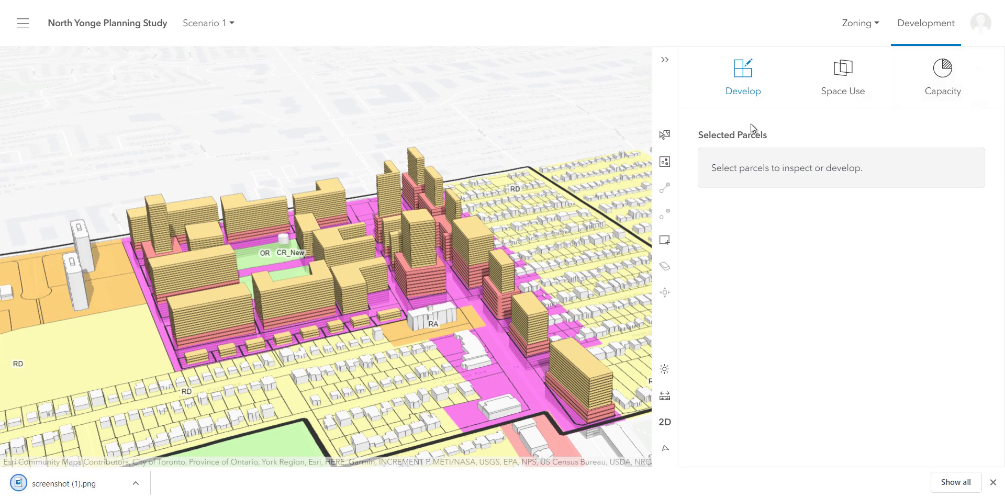
Add a design scenario named "New Scenario" to the plan, based on Existing Conditions, and save the plan settings
{"action": "left_click", "coordinate": [235, 30]}
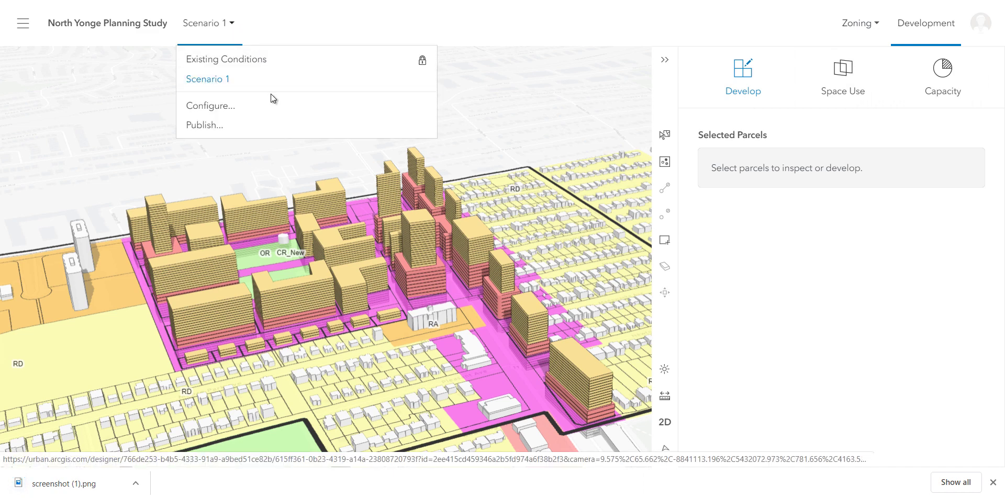
{"action": "left_click", "coordinate": [225, 105]}
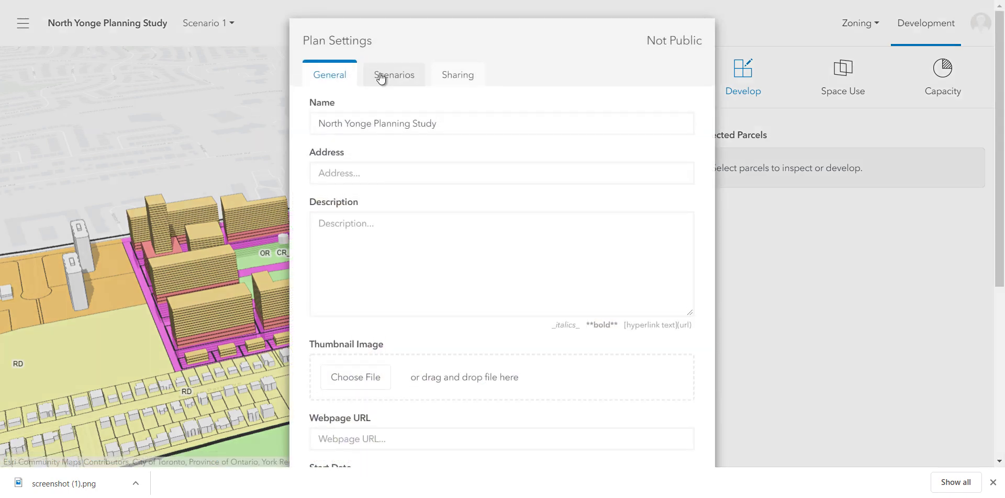
{"action": "left_click", "coordinate": [384, 76]}
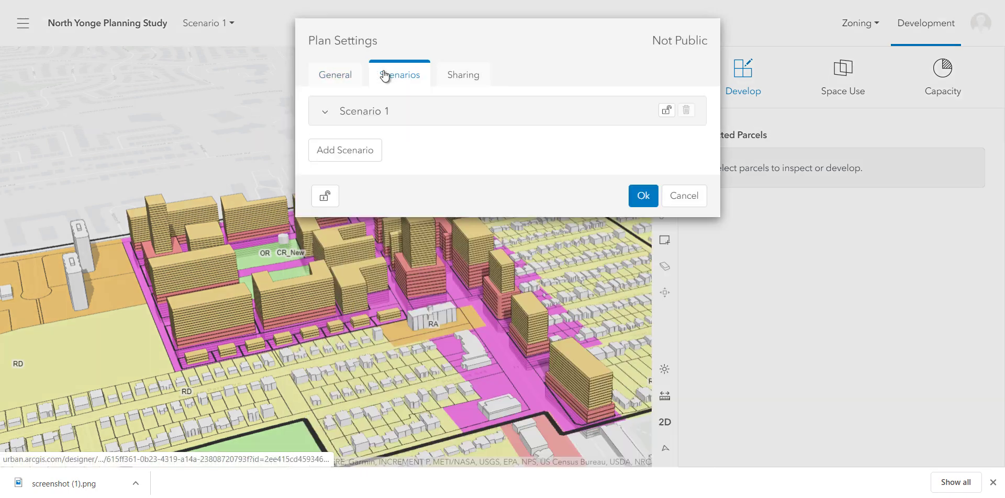
{"action": "left_click", "coordinate": [331, 155]}
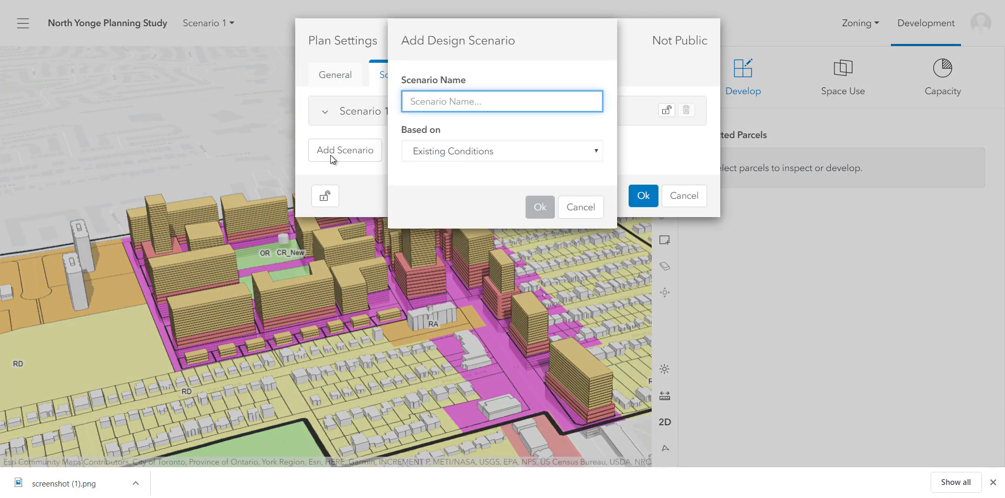
{"action": "type", "text": "New S"}
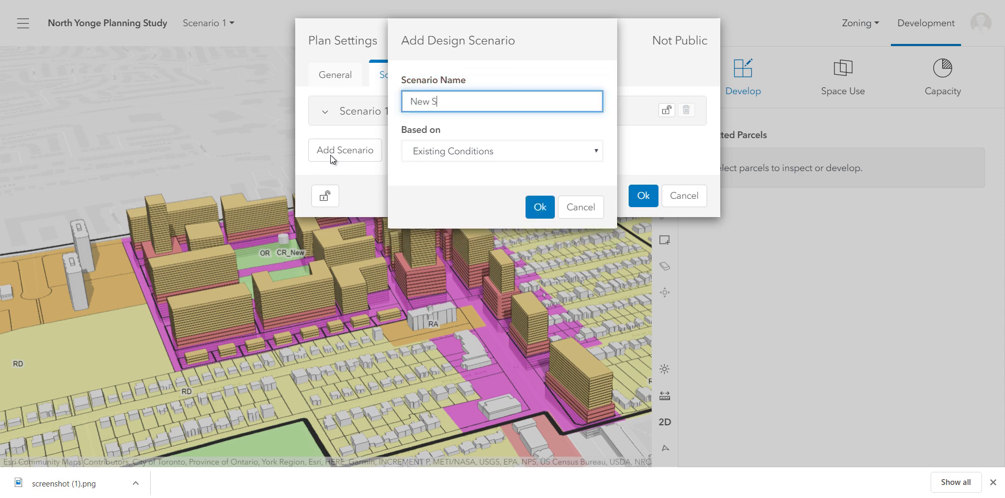
{"action": "type", "text": "cenario"}
{"action": "left_click", "coordinate": [539, 207]}
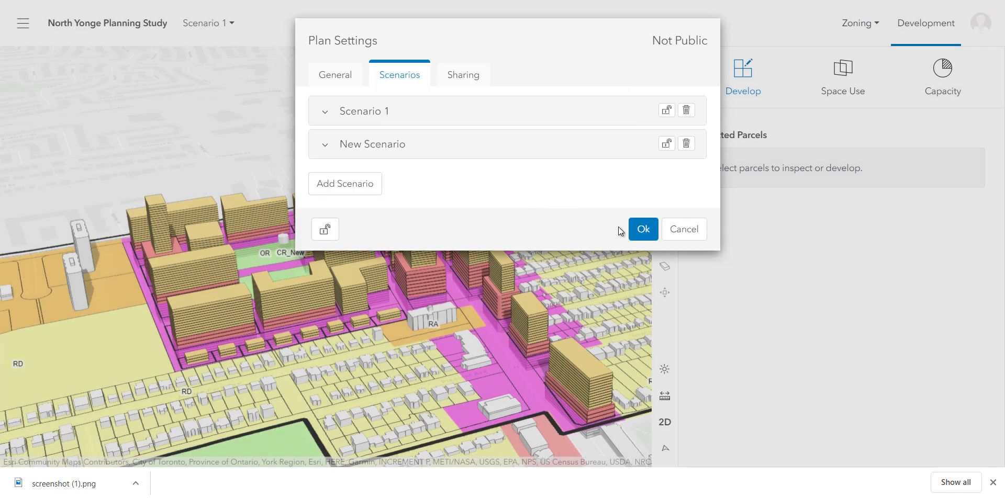
{"action": "left_click", "coordinate": [640, 230]}
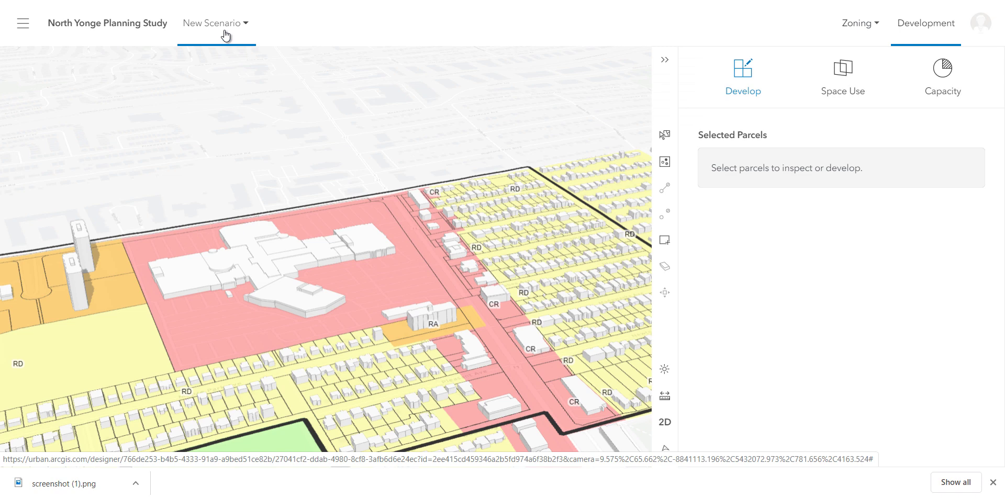
Compare the scenarios by switching the plan view to Scenario 1 and back to New Scenario
{"action": "left_click", "coordinate": [225, 34]}
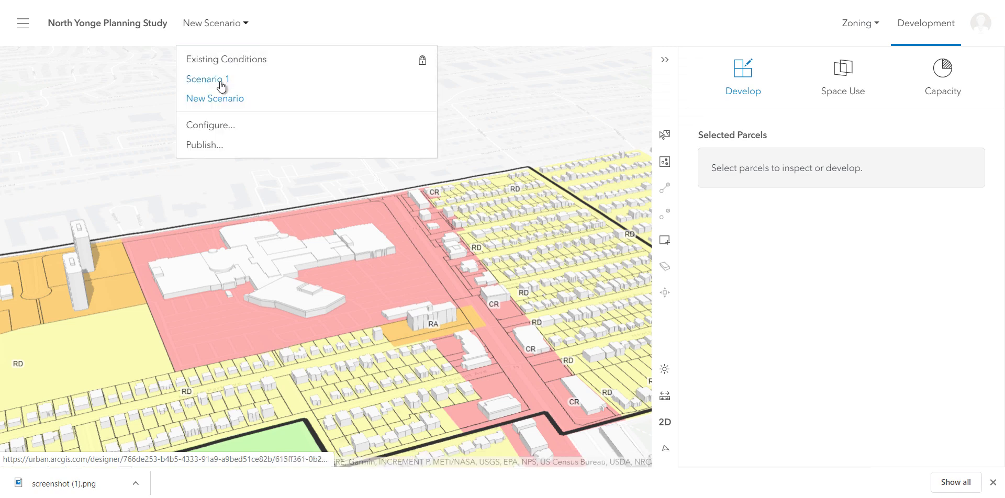
{"action": "left_click", "coordinate": [219, 80]}
{"action": "left_click", "coordinate": [222, 36]}
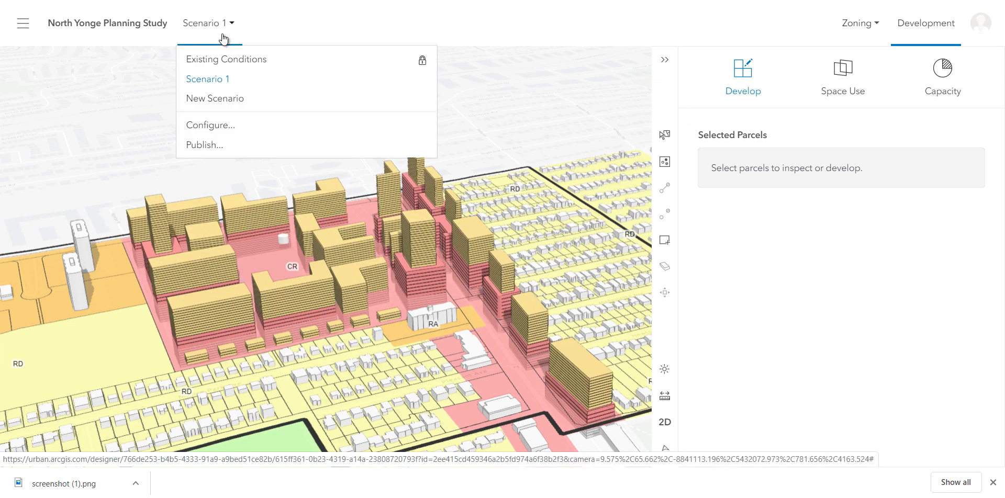
{"action": "left_click", "coordinate": [220, 97]}
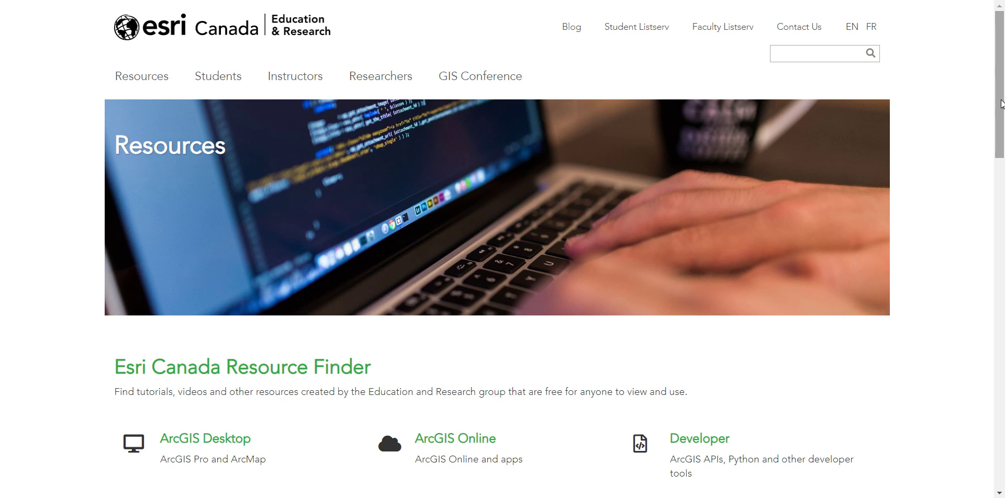
Browse all resources in the Esri Canada Resource Finder on the Education & Research website
{"action": "left_click_drag", "start_coordinate": [1000, 103], "coordinate": [989, 203]}
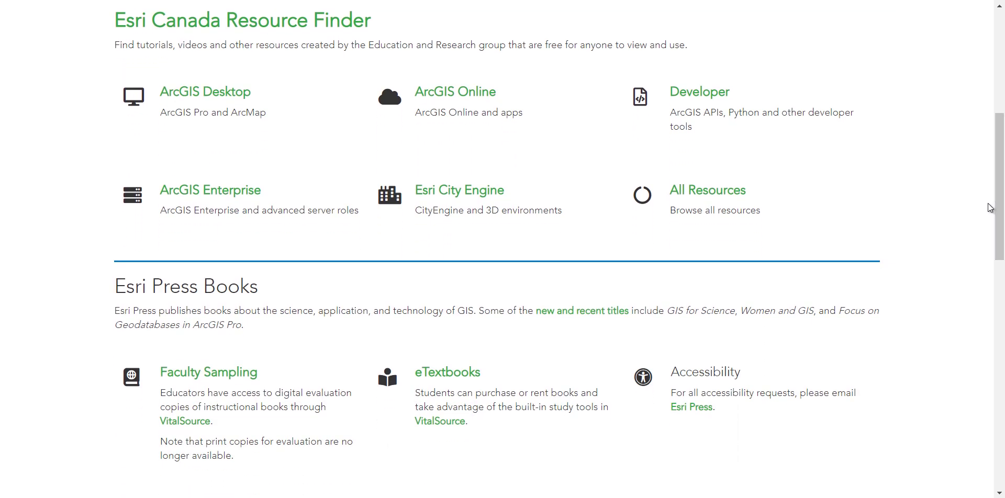
{"action": "left_click", "coordinate": [721, 190]}
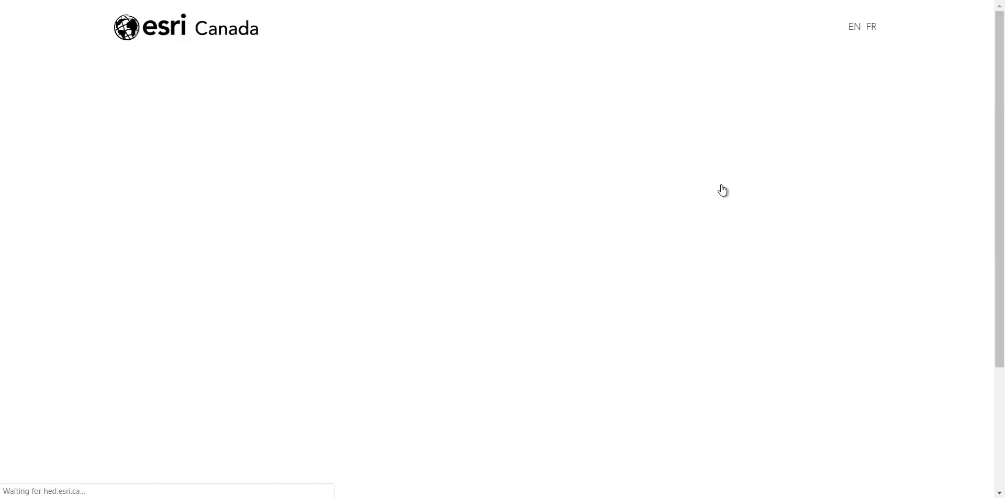
{"action": "left_click_drag", "start_coordinate": [999, 37], "coordinate": [1001, 54]}
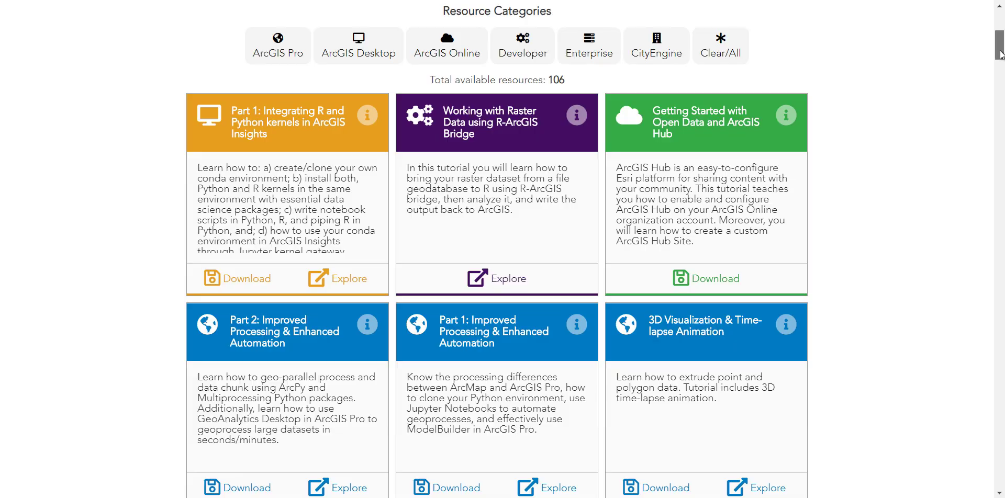